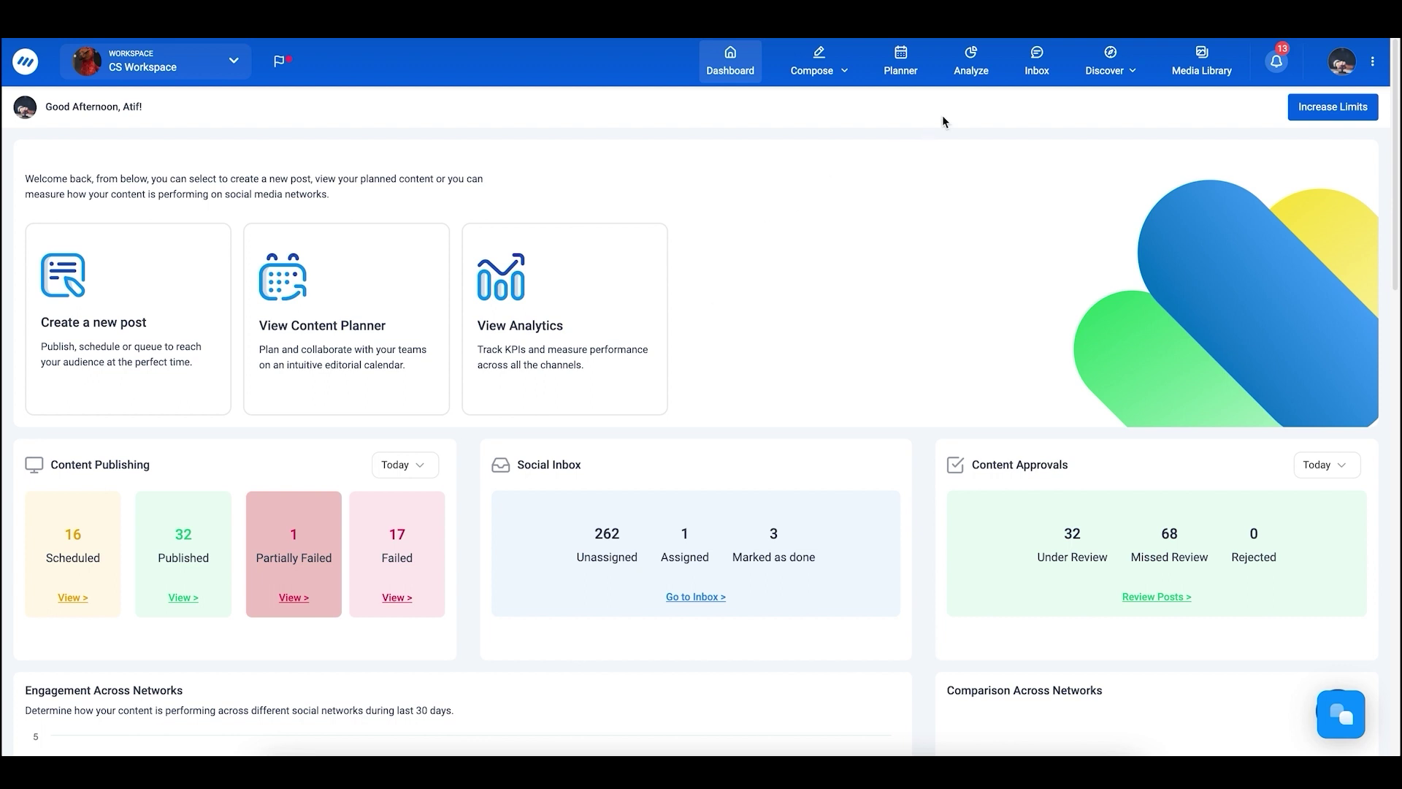
Step: Go to Analyze > Instagram Competitor Analytics to list the saved groups like Cars, Pizza and Cricket
left_click(972, 71)
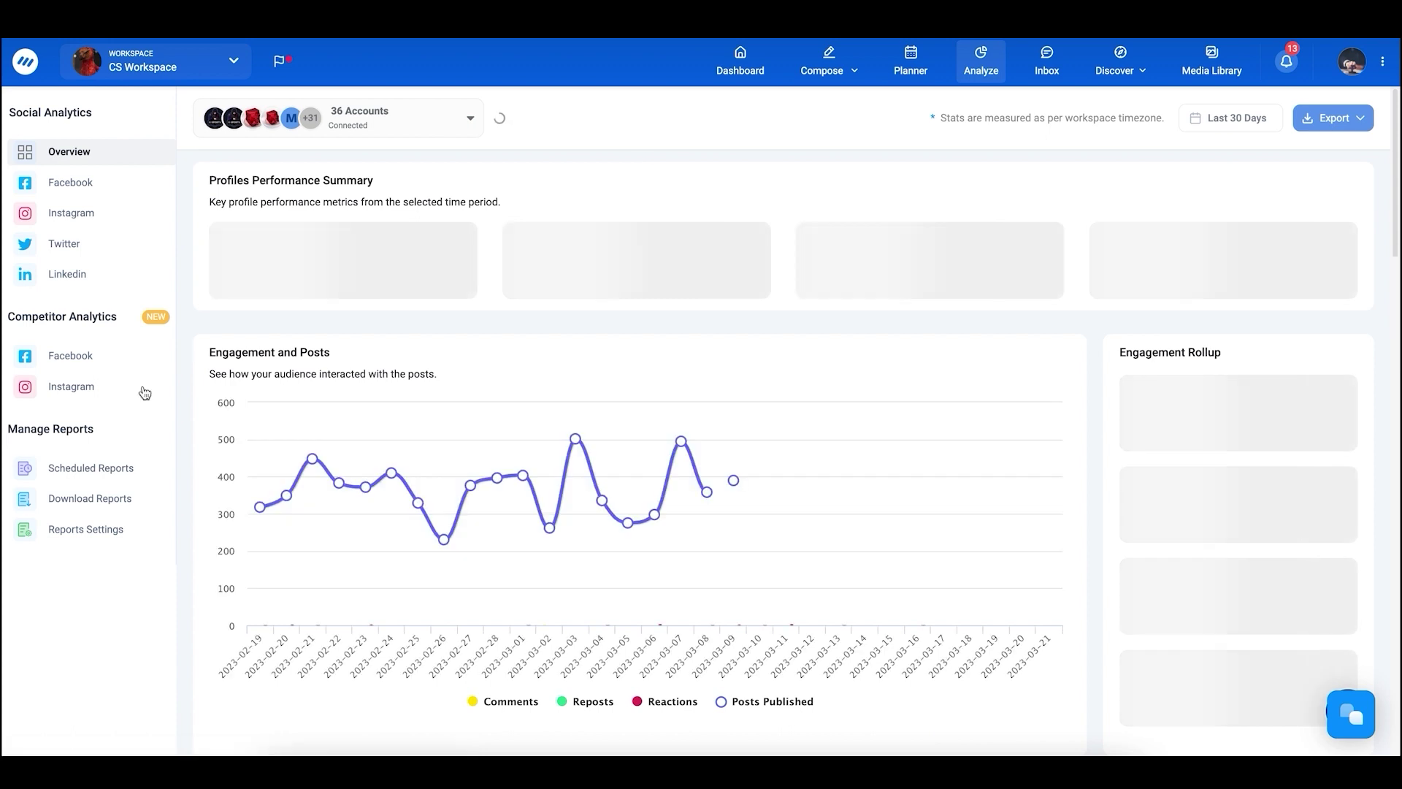
left_click(112, 397)
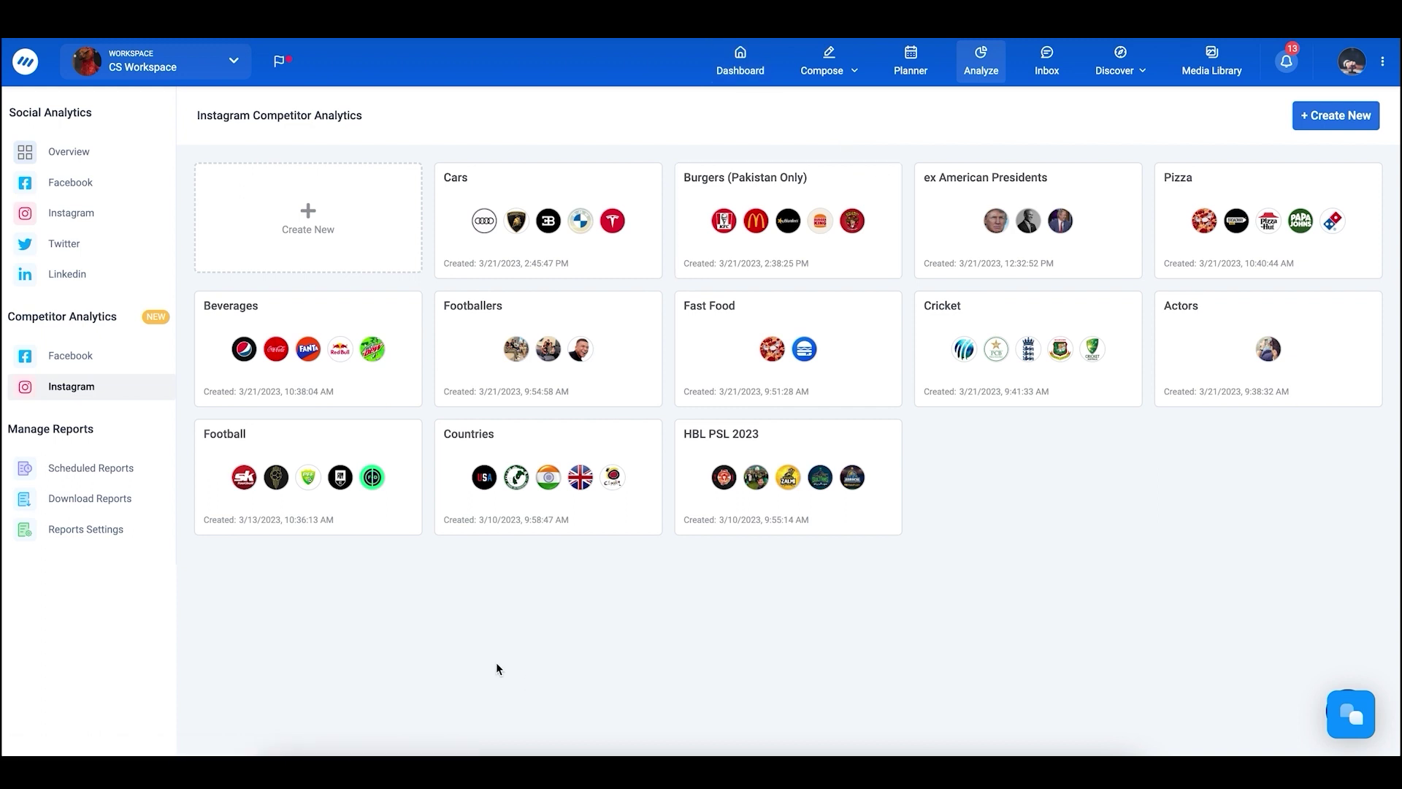
Step: Start a new competitor group and rename it from Untitled to 'Fizzy Drinks'
left_click(335, 248)
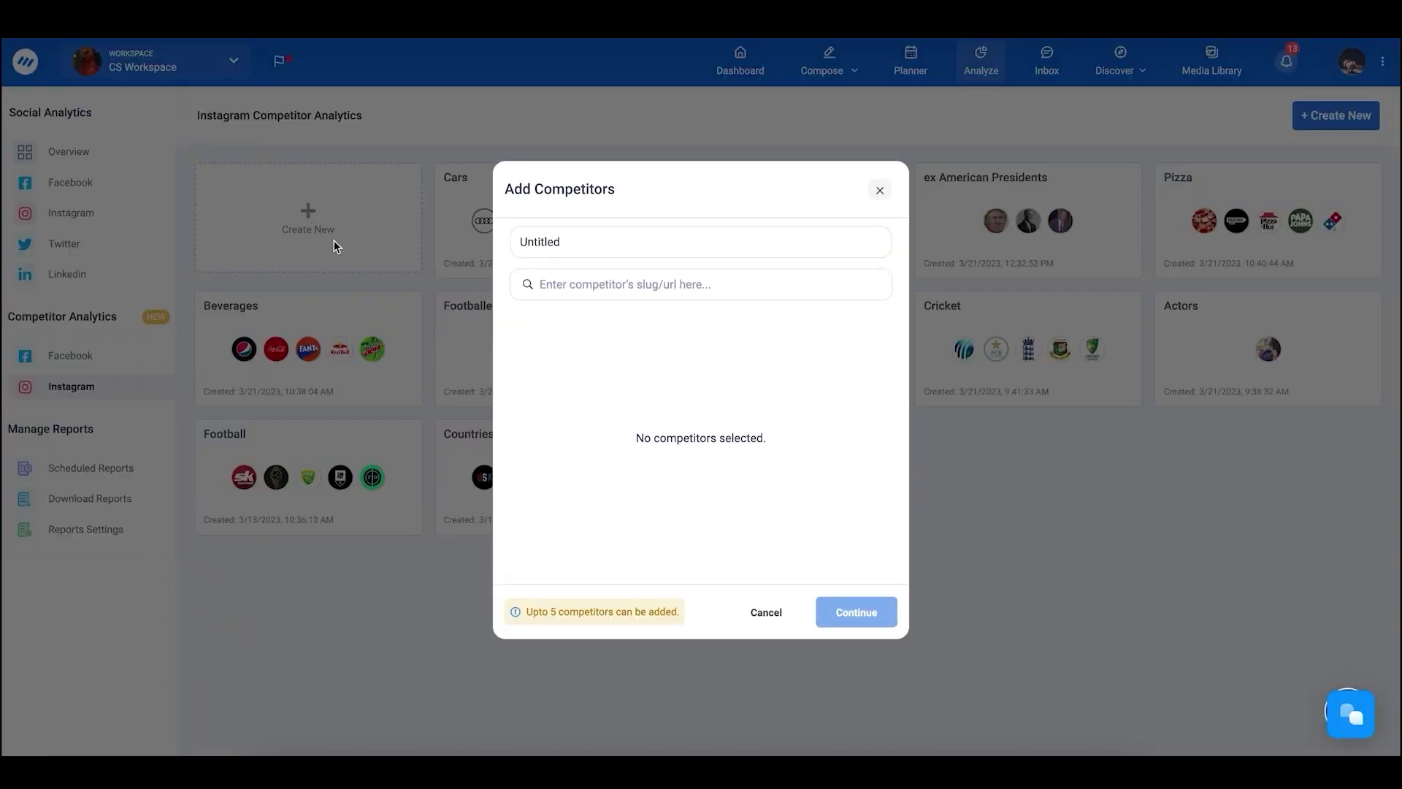
double_click(578, 249)
left_click(577, 249)
double_click(578, 249)
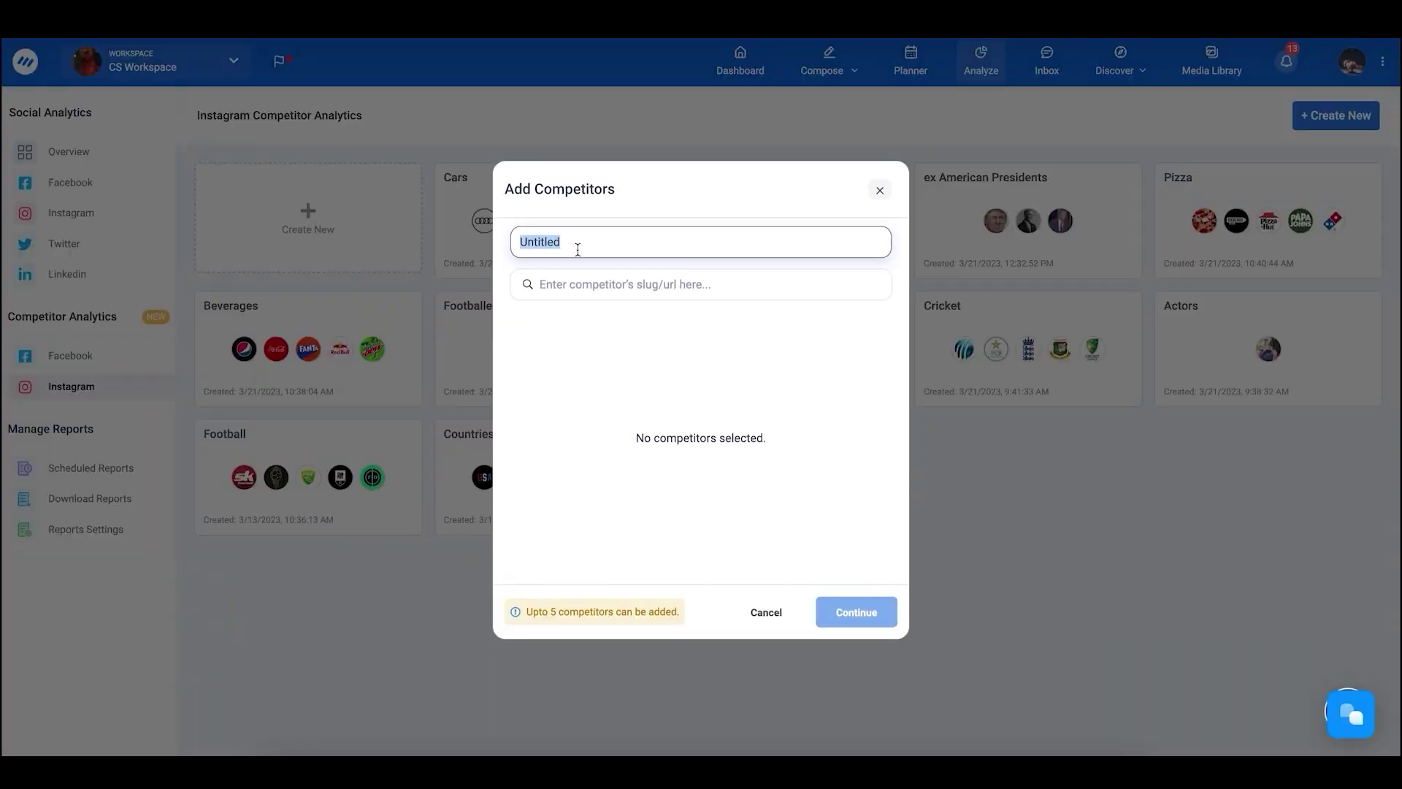
type("Fizzy F")
key("BackSpace")
type("Drinks")
Step: Add 7UP as the group's only competitor, adding then removing Fanta, and save the group
left_click(746, 290)
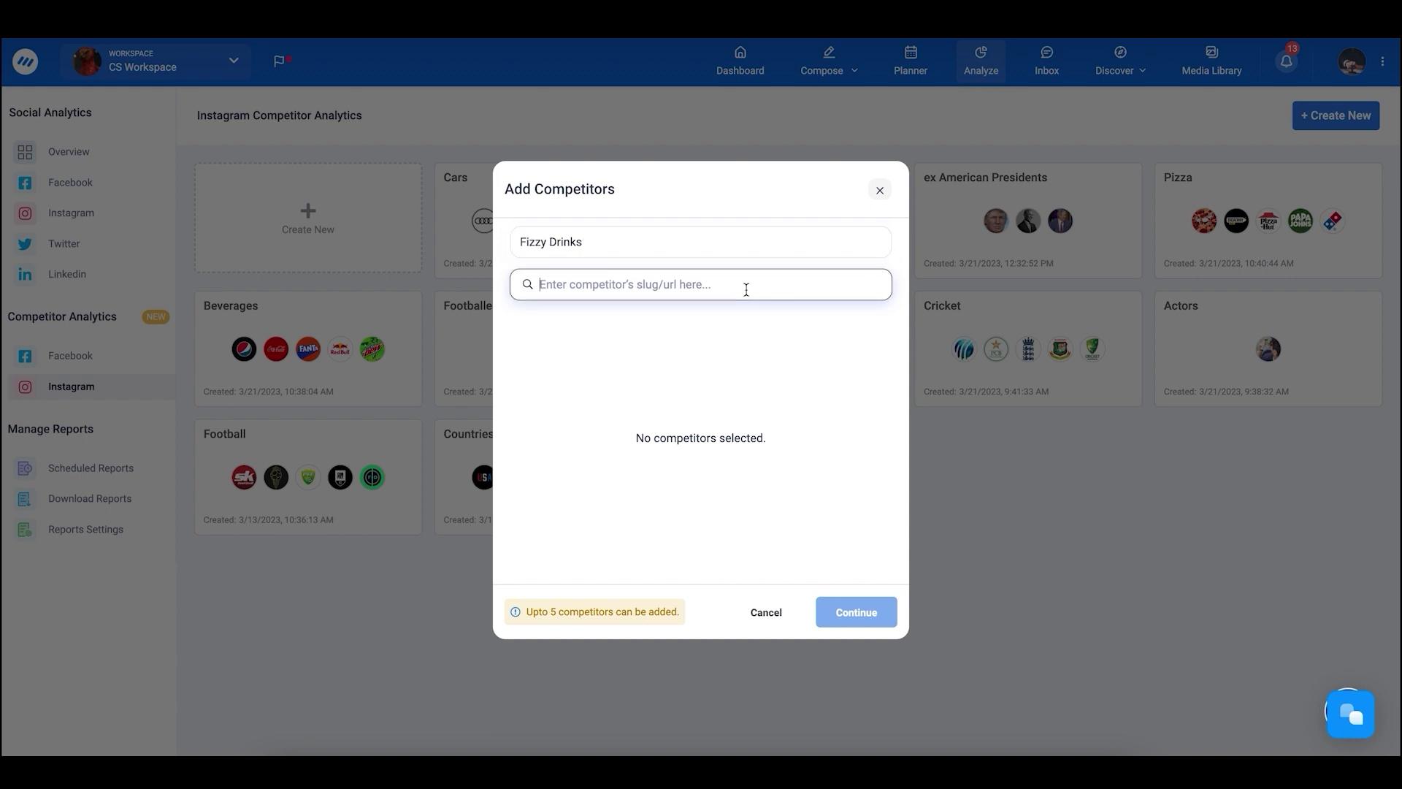
type("7up")
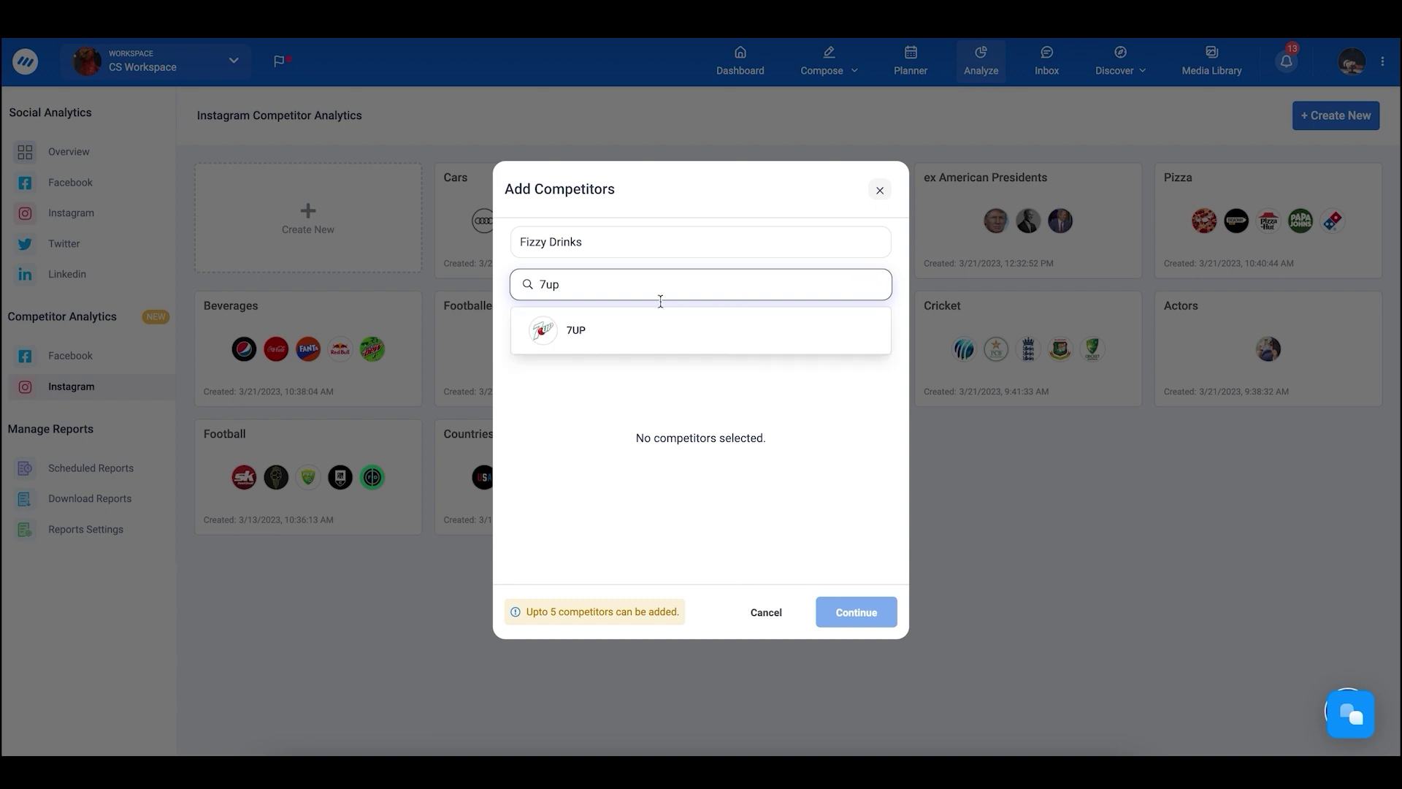
left_click(604, 329)
left_click(680, 287)
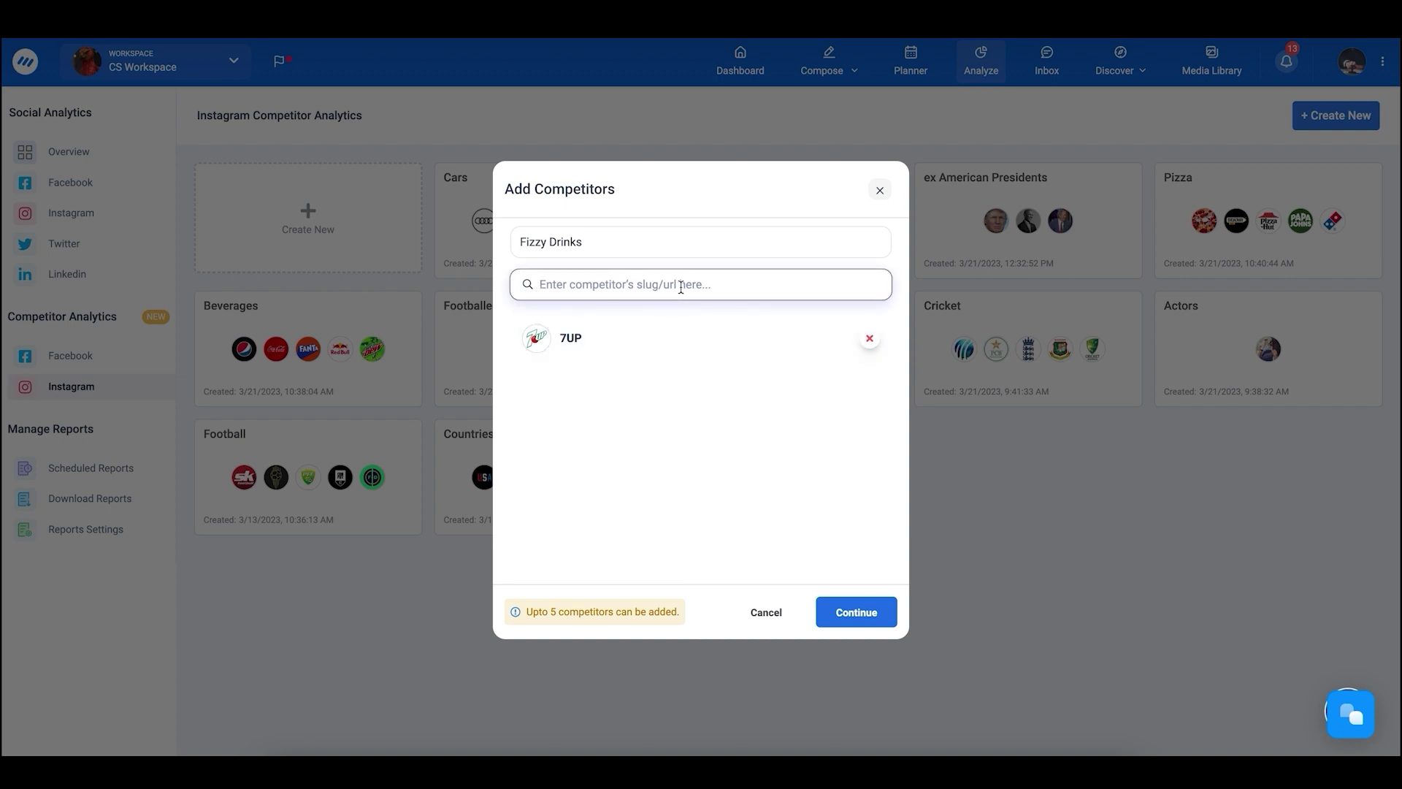
type("fanta")
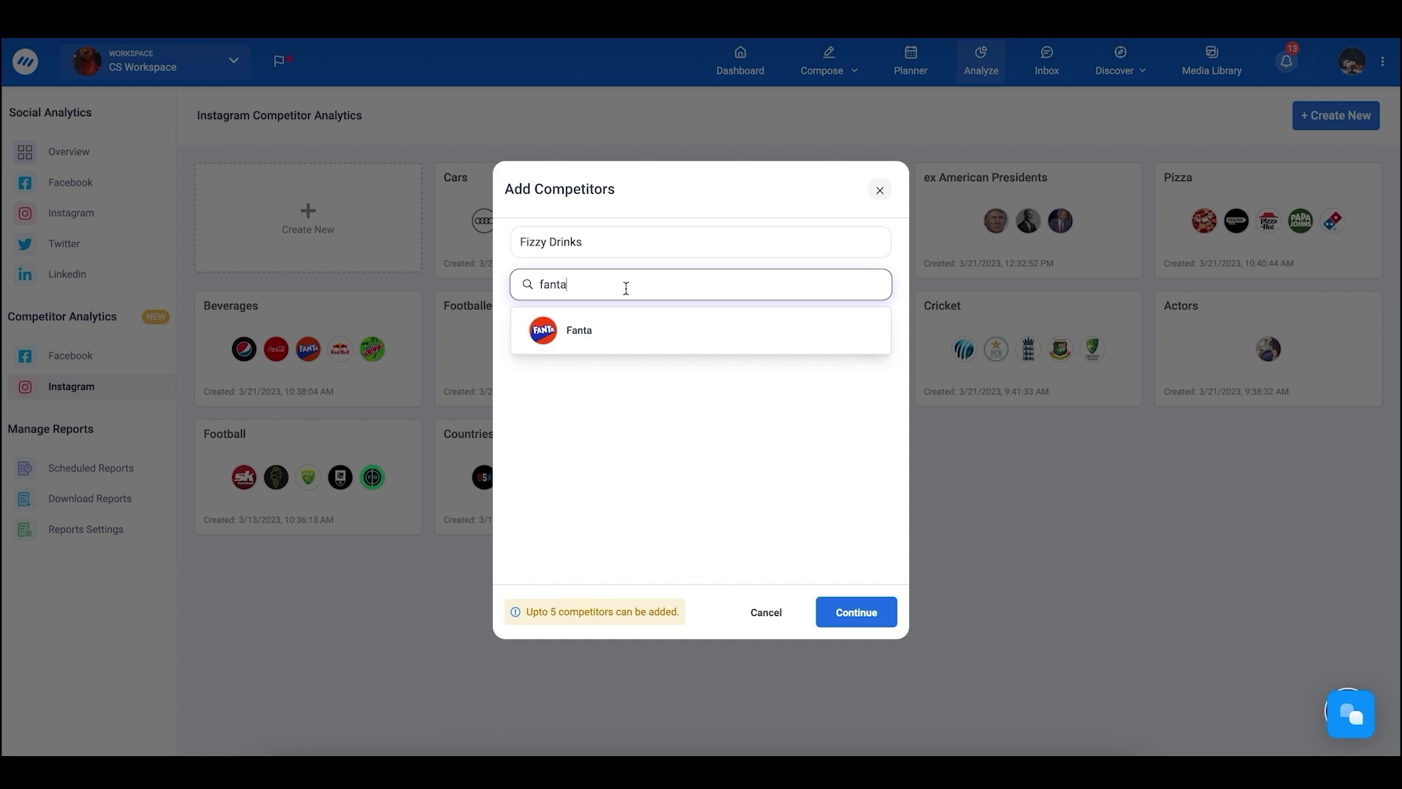
left_click(629, 335)
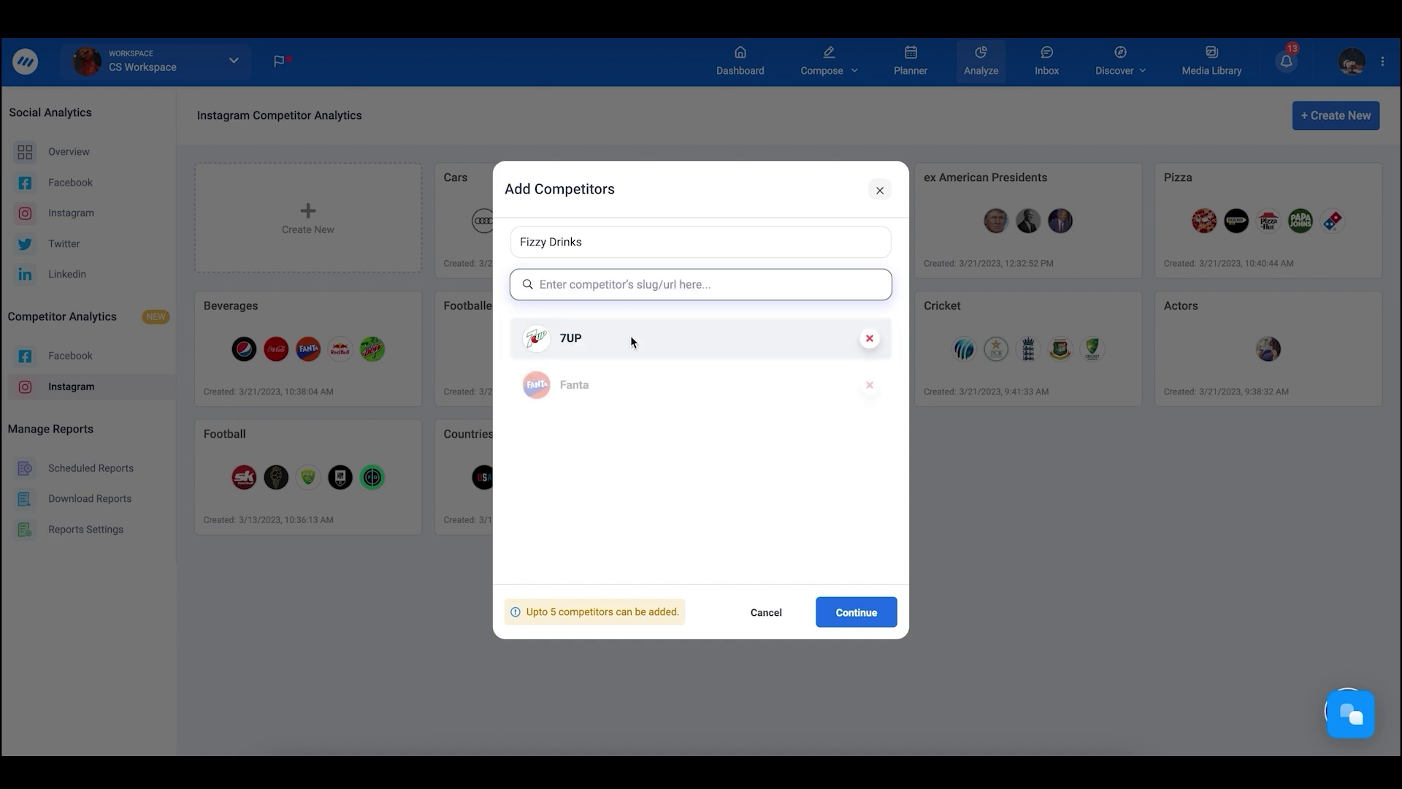
left_click(870, 386)
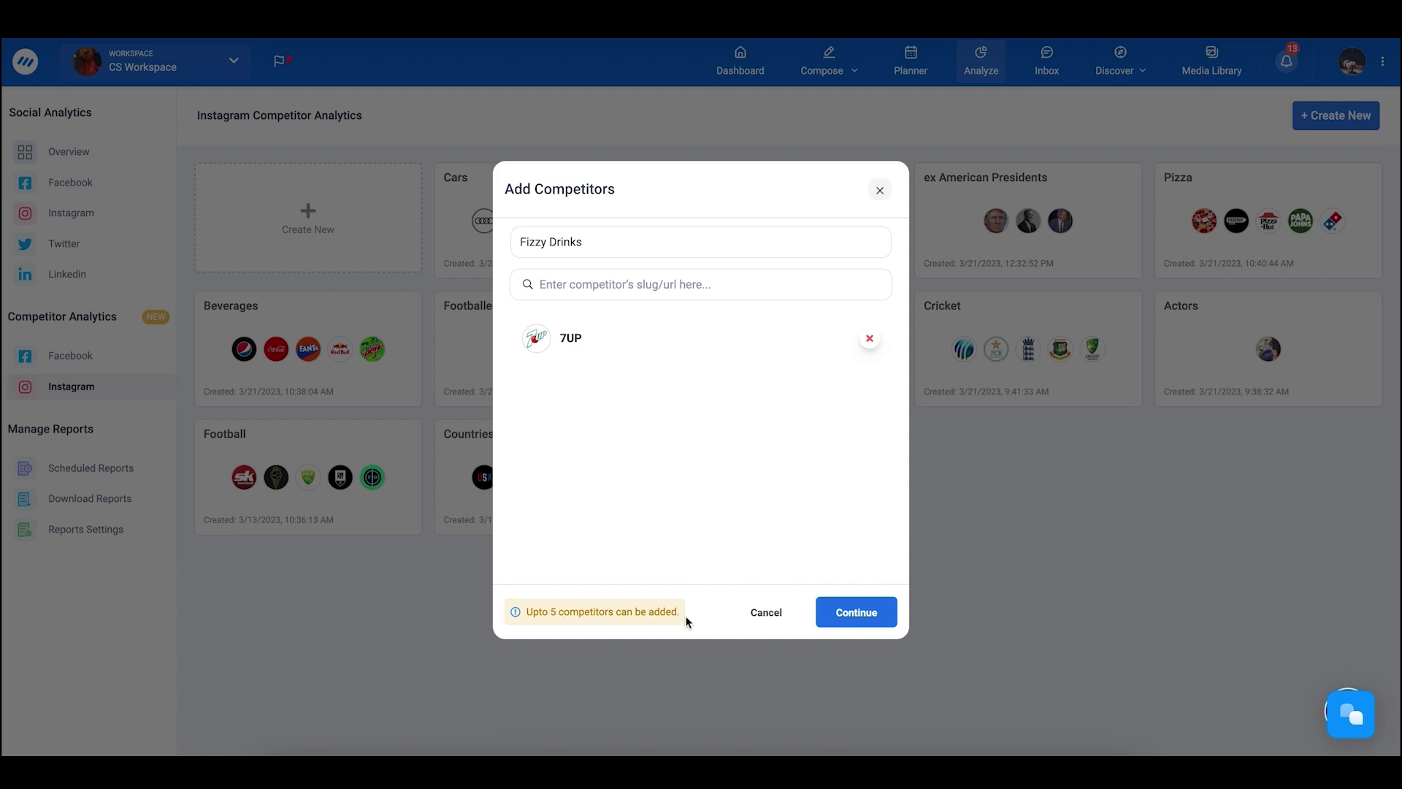
left_click(857, 614)
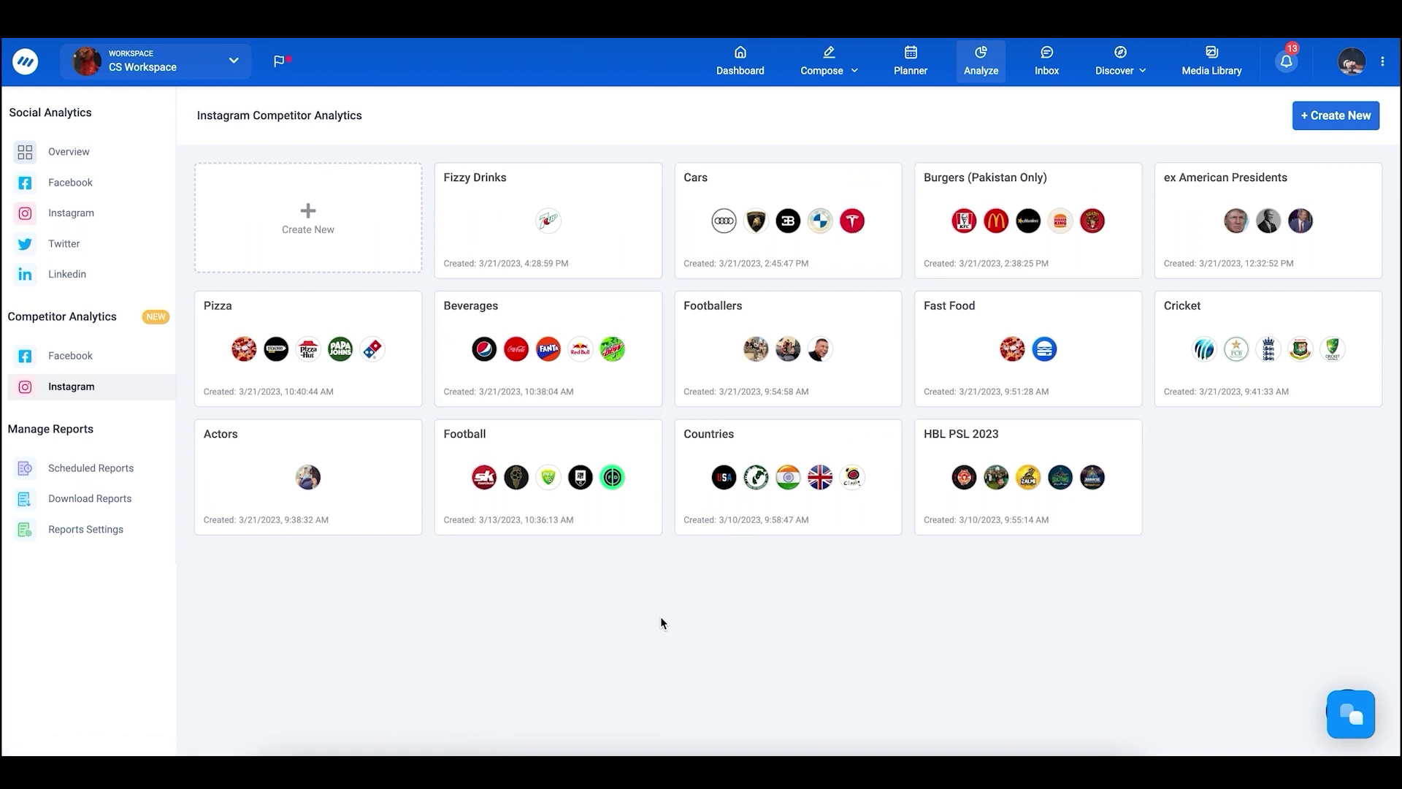
Step: Open the Beverages group card to see its Red Bull, Coca-Cola, pepsi, Mountain Dew and Fanta comparison
left_click(525, 373)
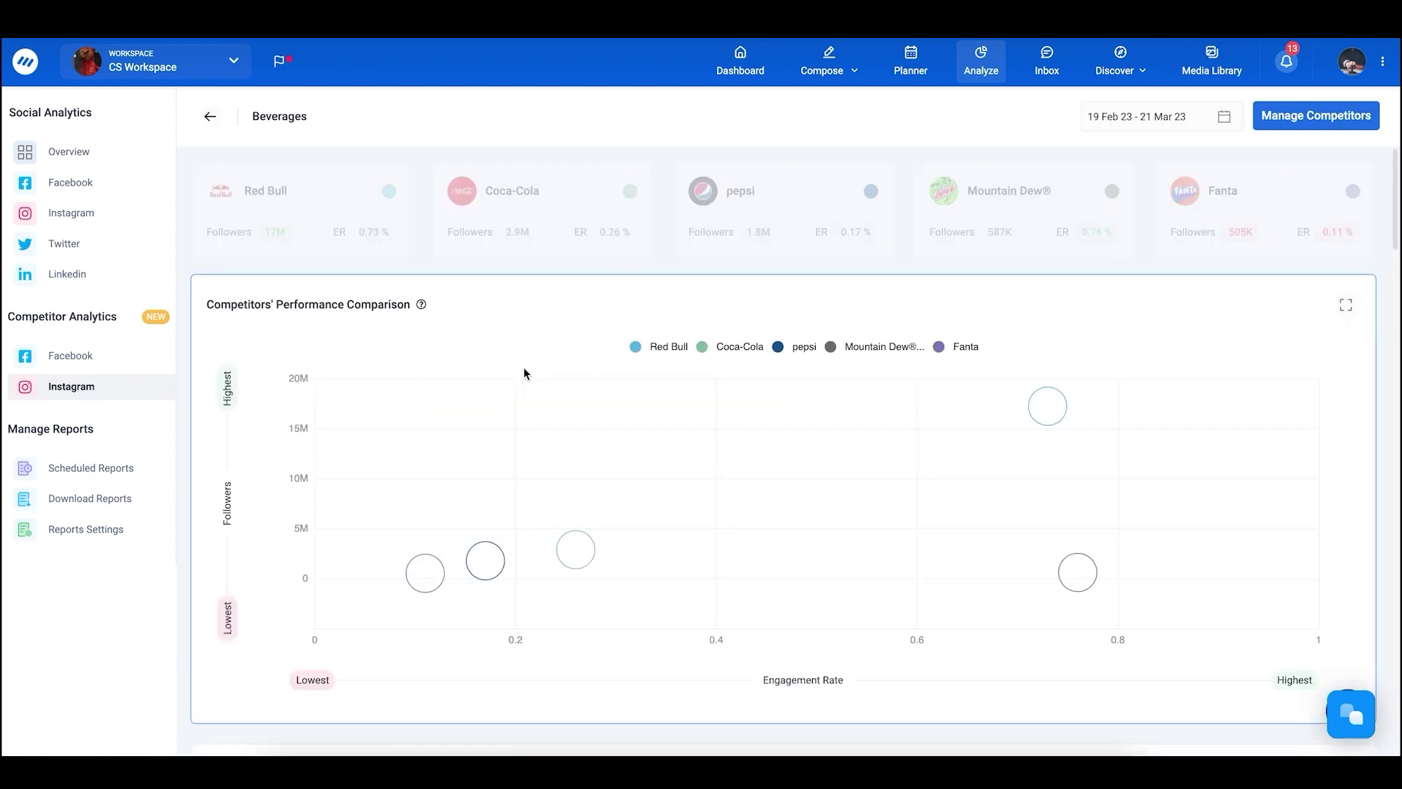
left_click(1136, 125)
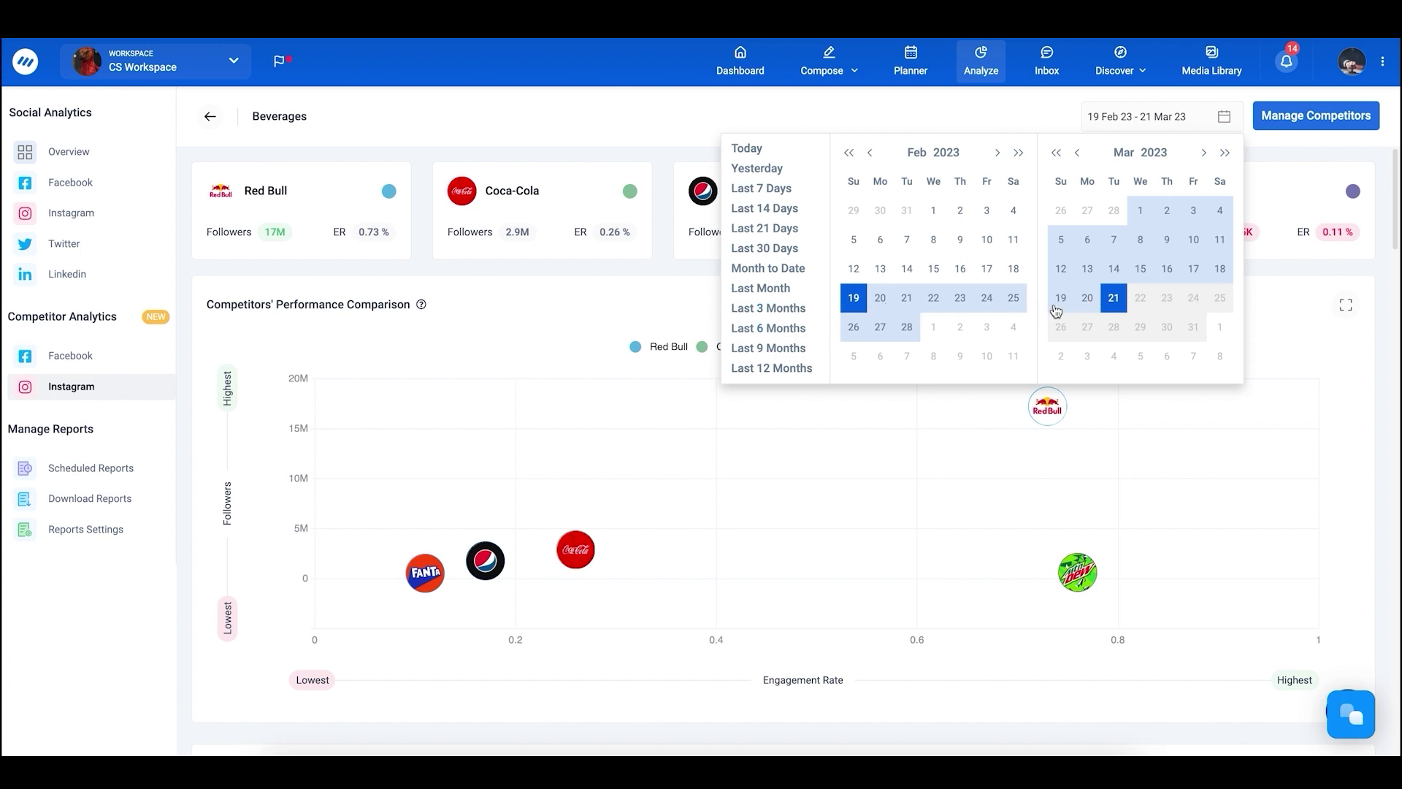
left_click(926, 121)
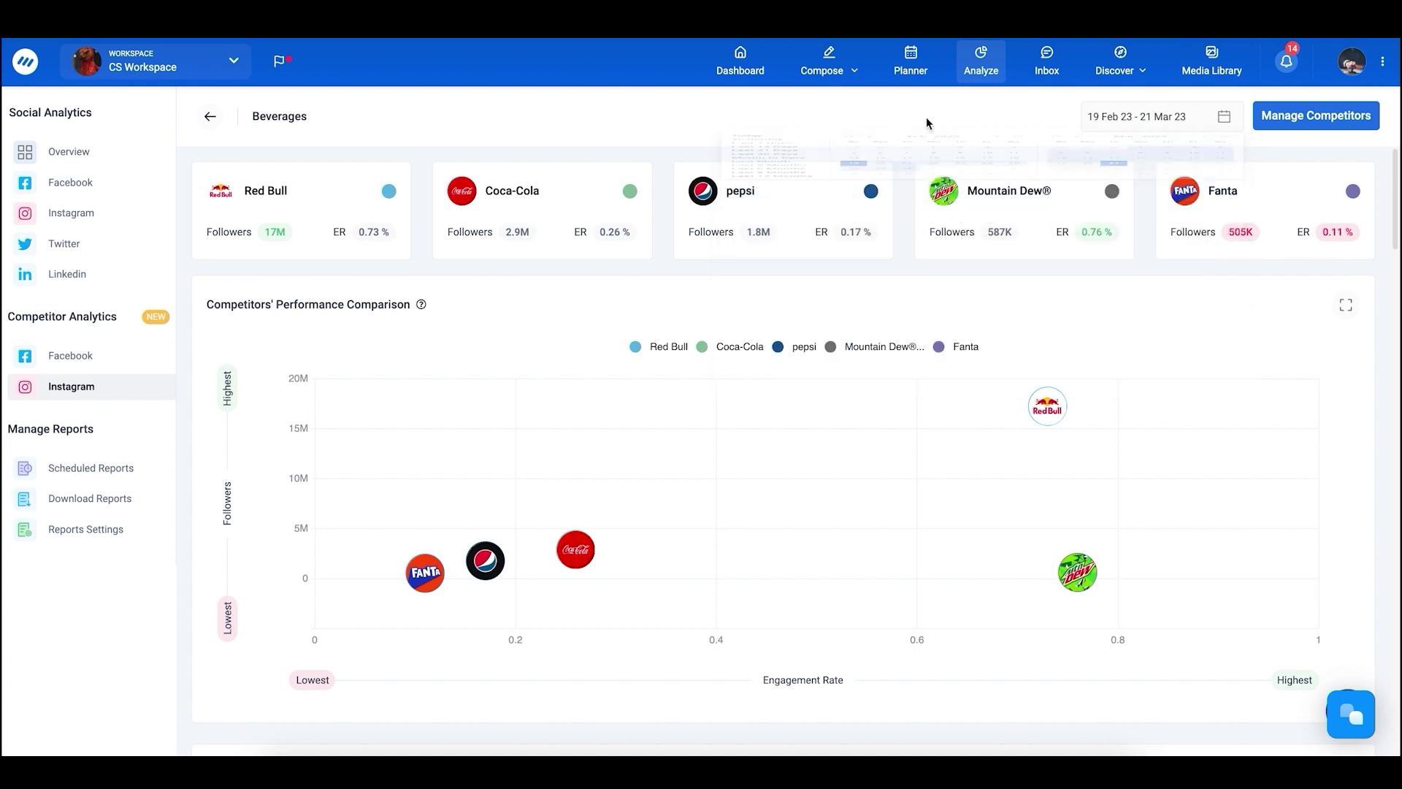
left_click(1345, 118)
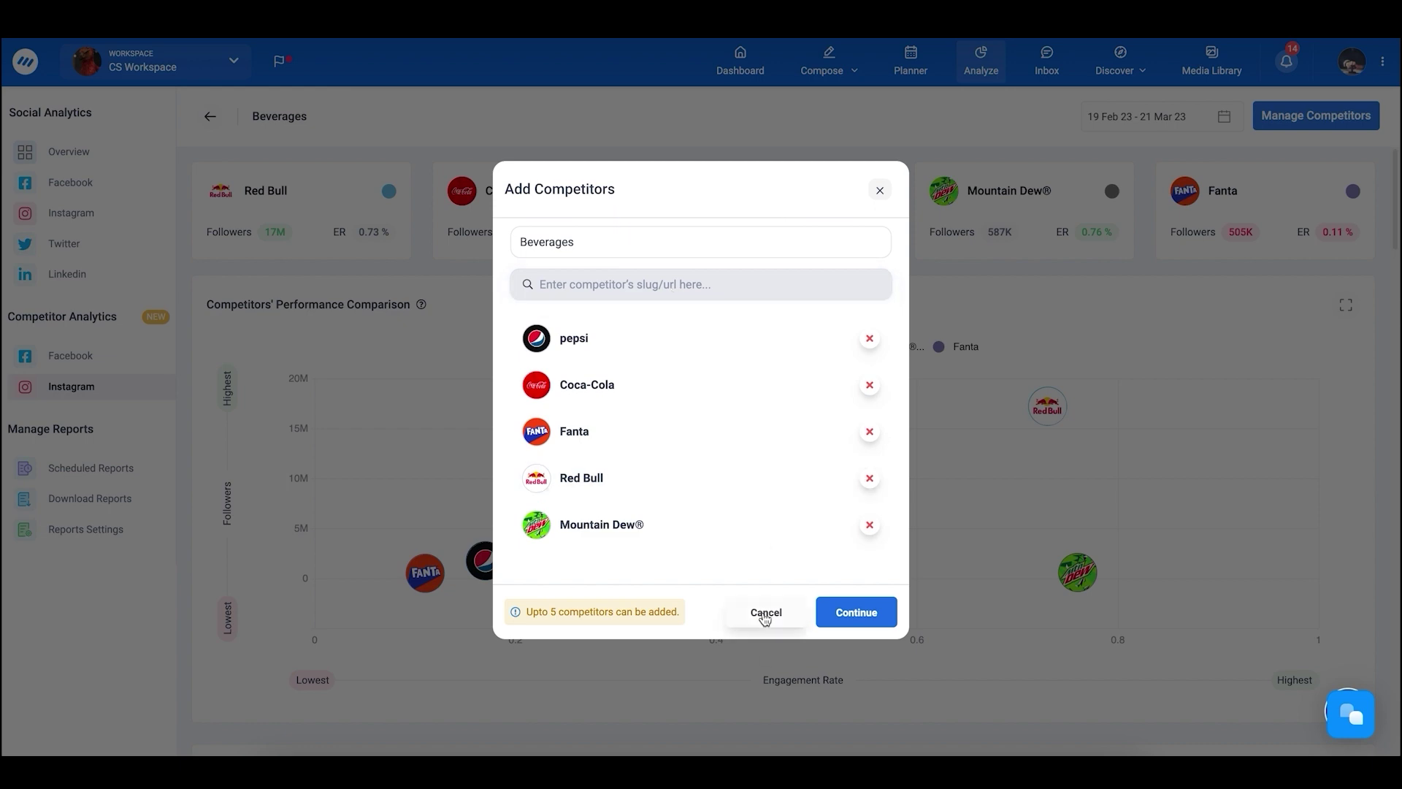
left_click(765, 615)
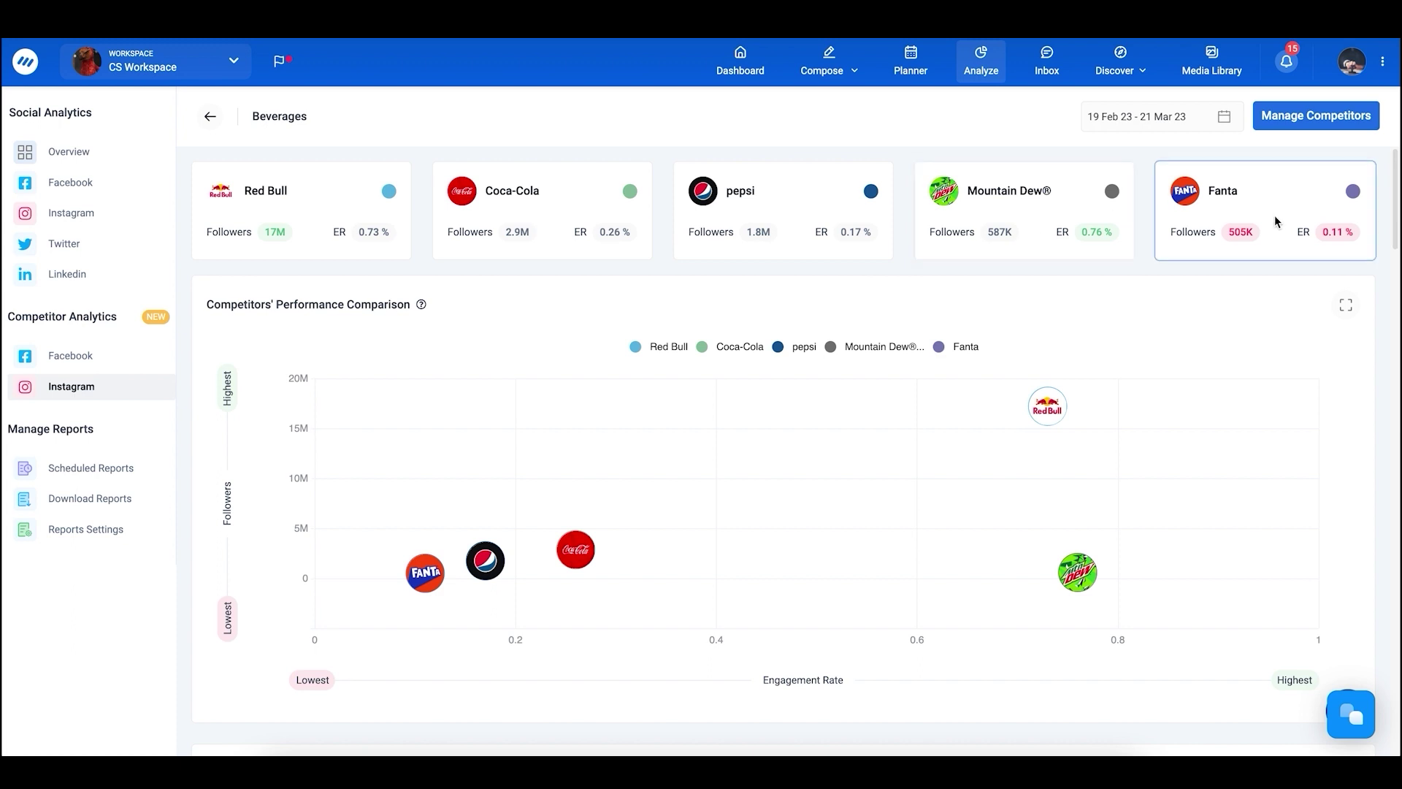
mouse_move(1010, 243)
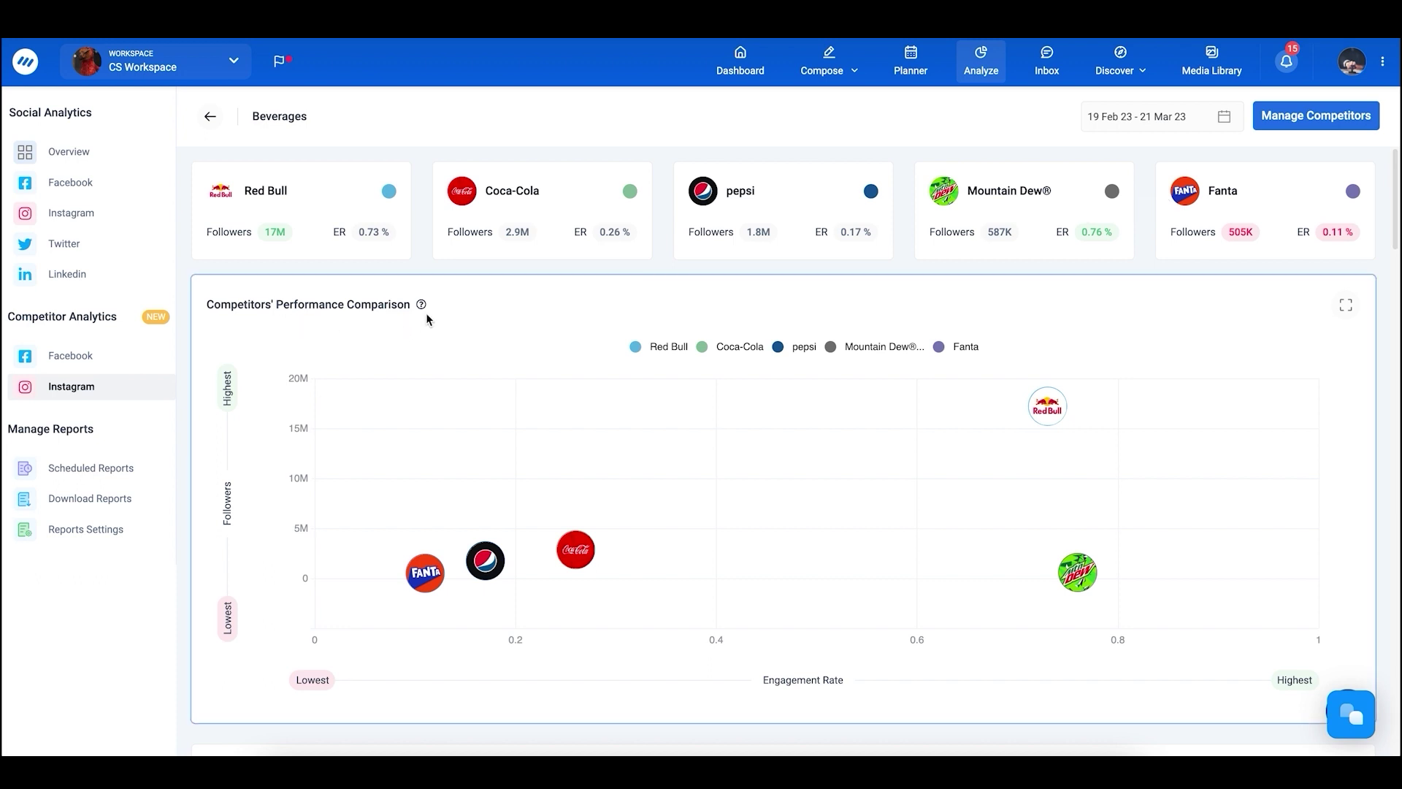
mouse_move(424, 310)
mouse_move(1053, 407)
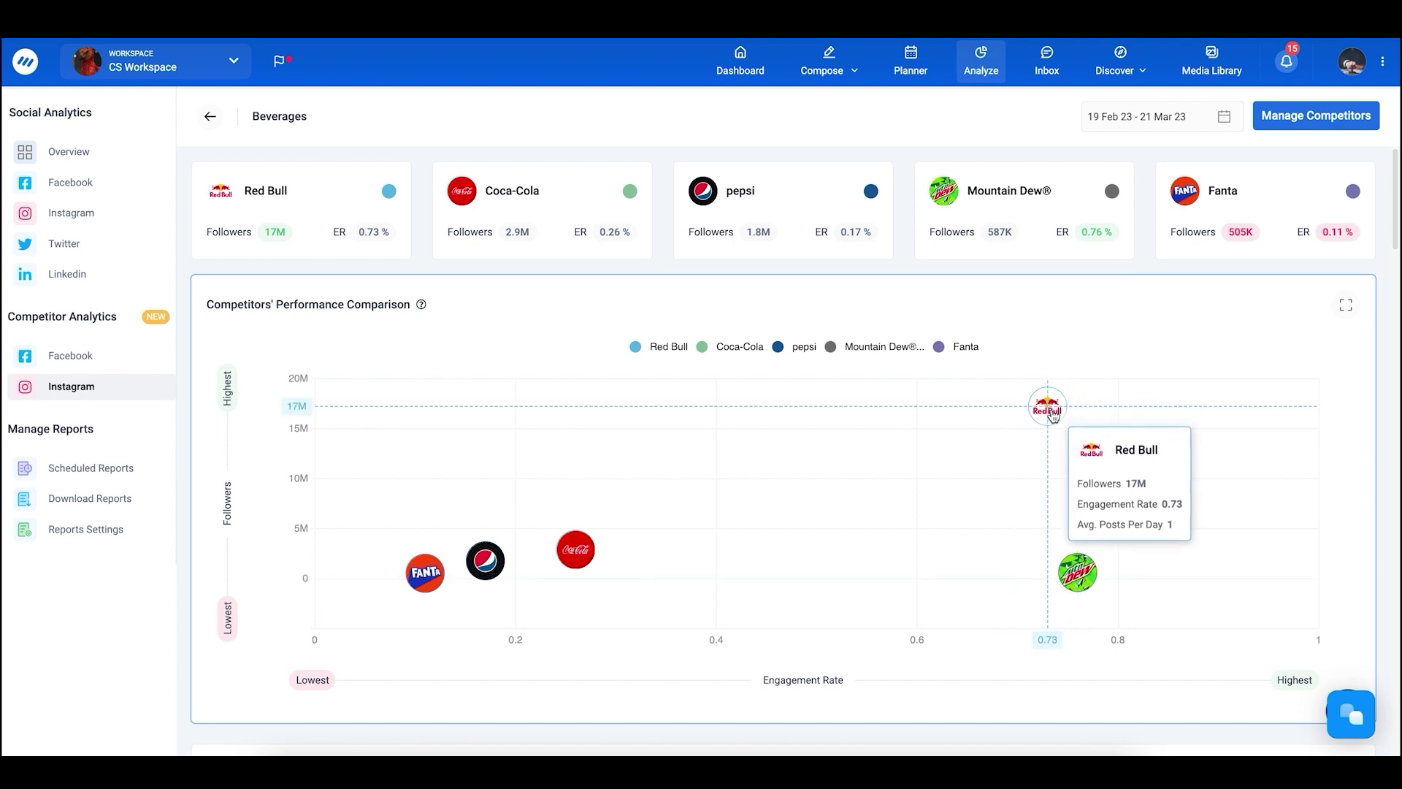
mouse_move(1076, 587)
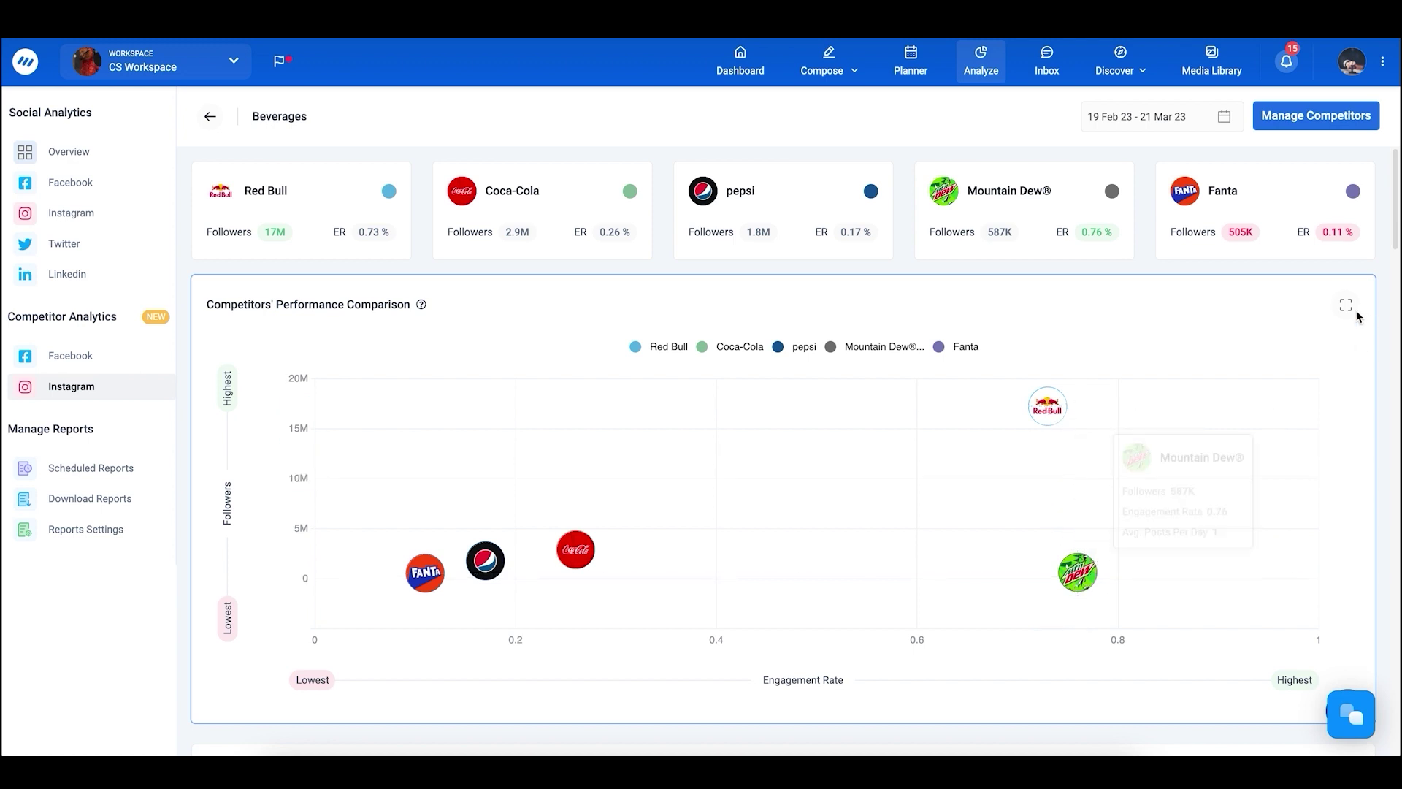
left_click(1348, 308)
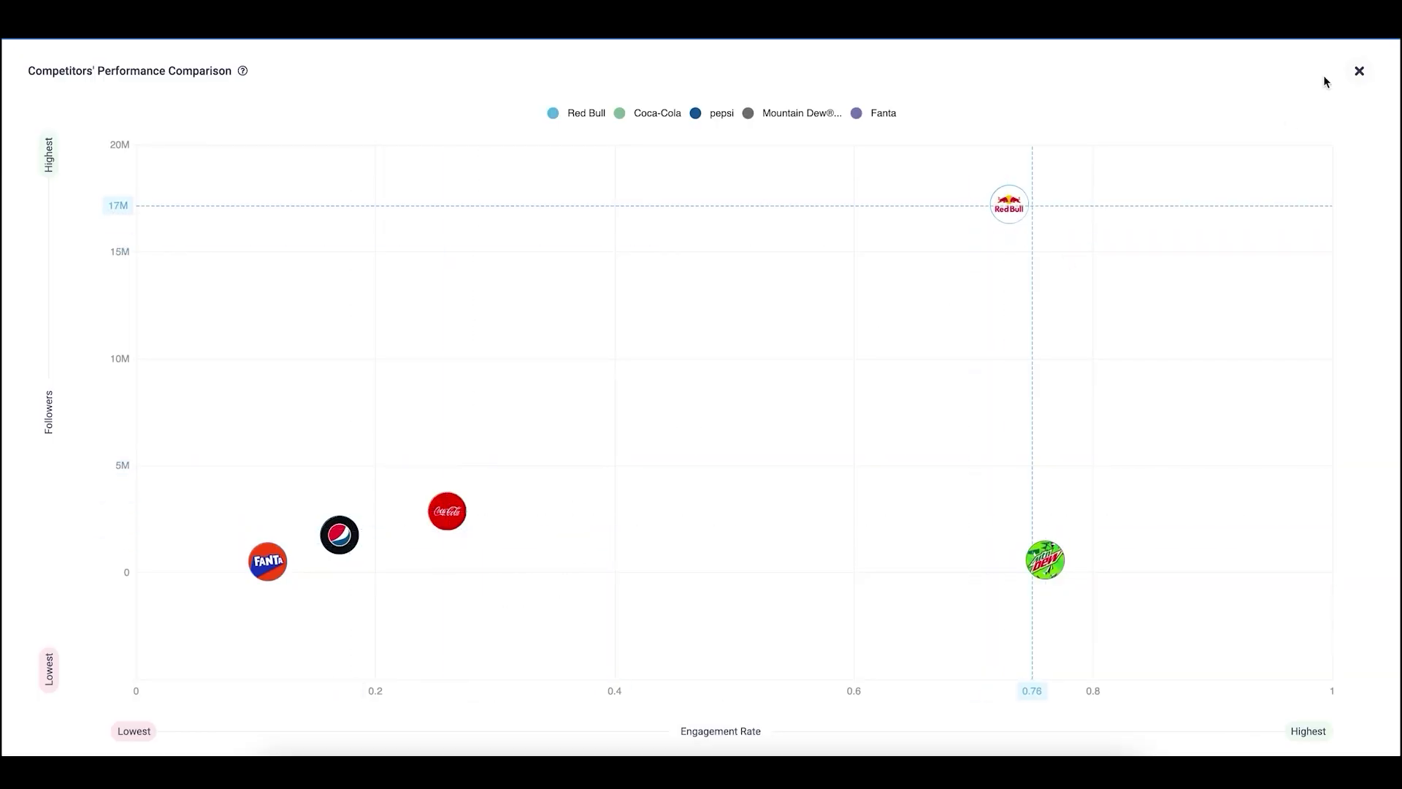
left_click(1360, 72)
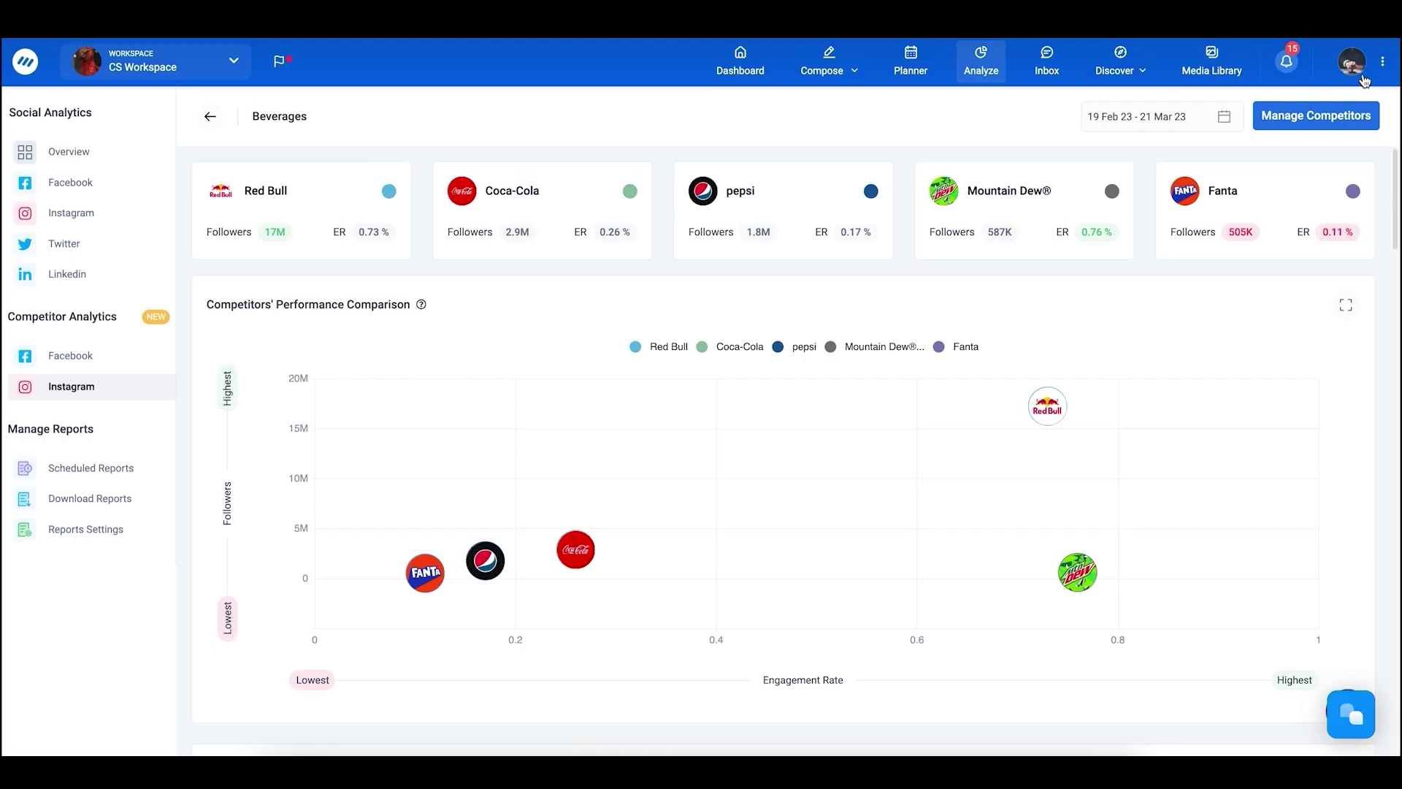
Step: Scroll down the Beverages report to the Competitors' Comparative Table
scroll(775, 327, "down", 5)
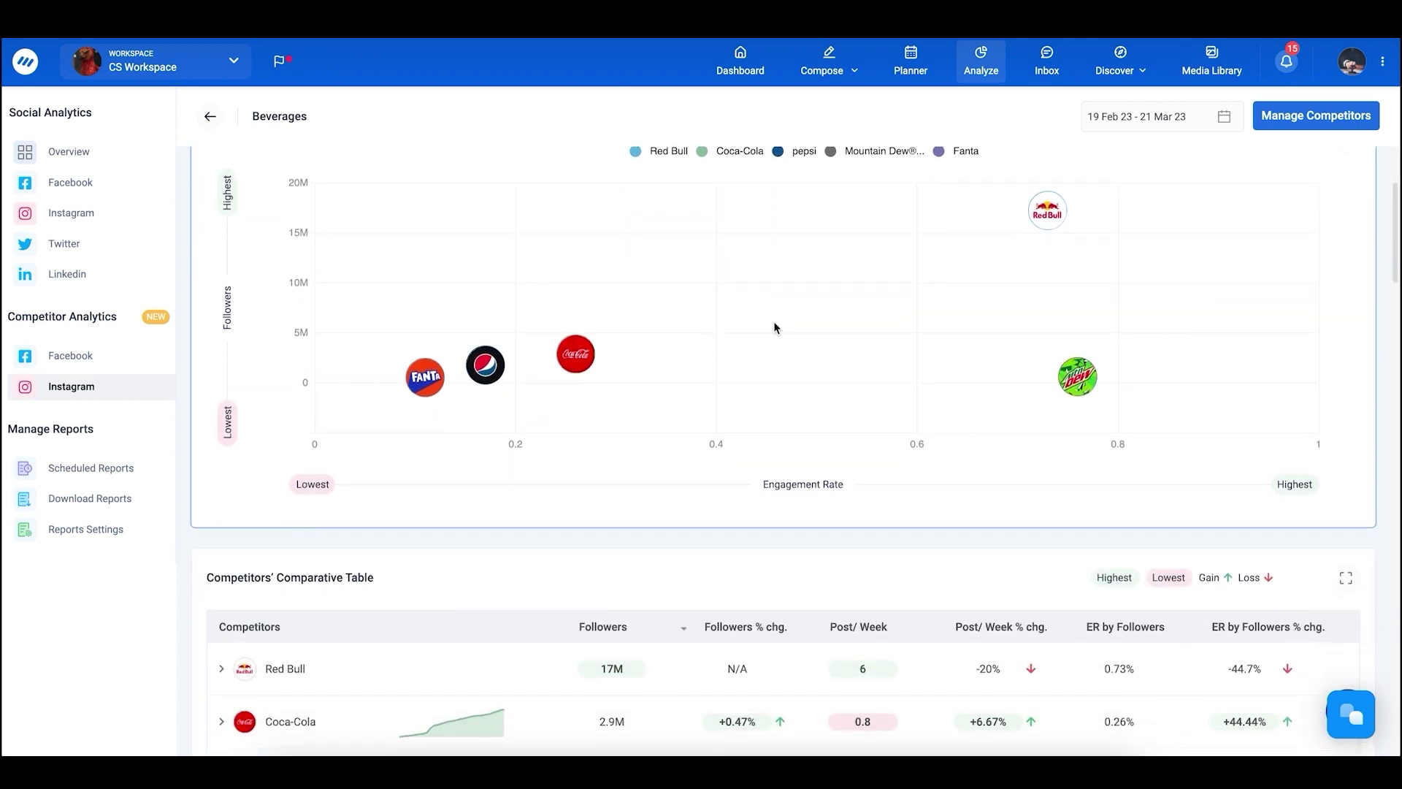
scroll(775, 327, "down", 3)
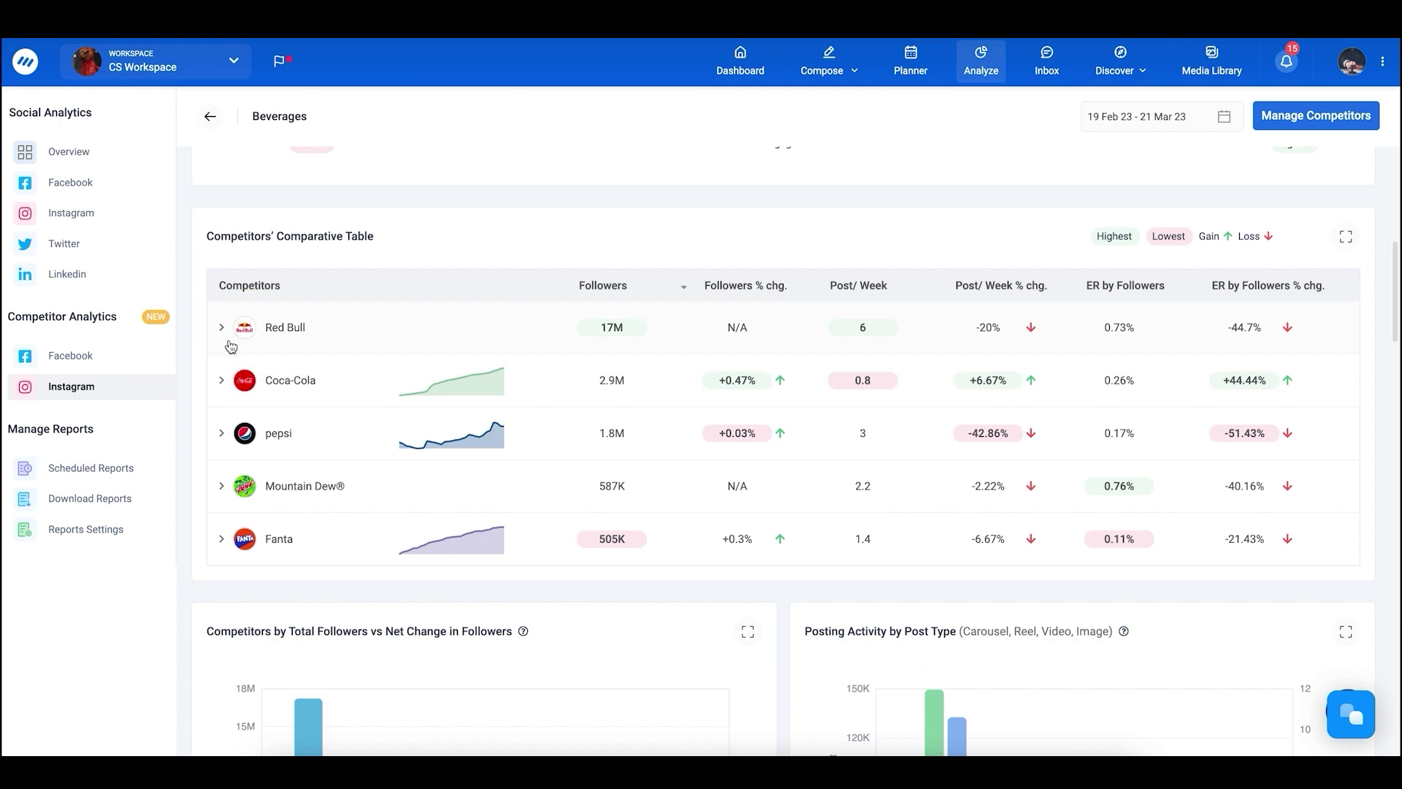
left_click(228, 381)
mouse_move(515, 575)
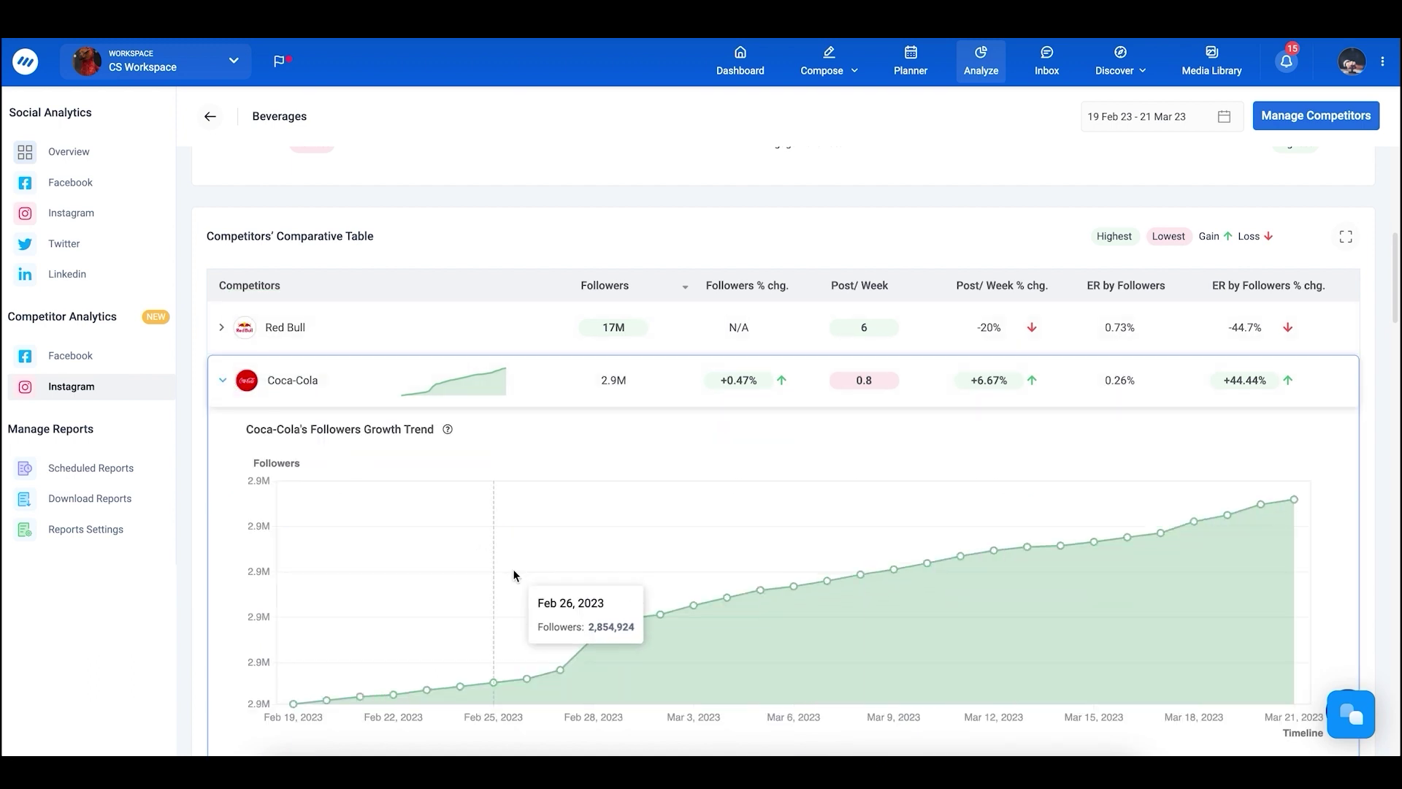
scroll(515, 575, "down", 2)
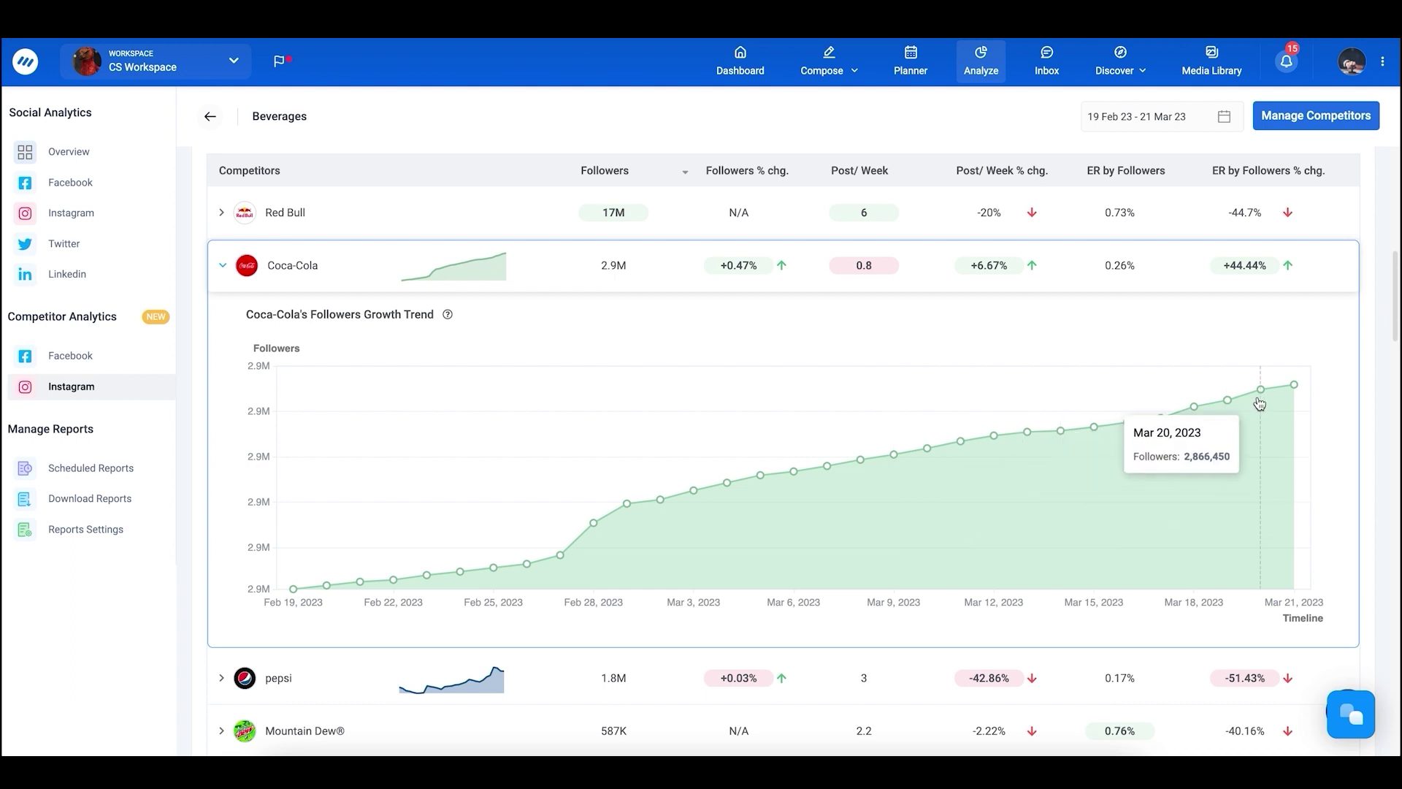
left_click(222, 267)
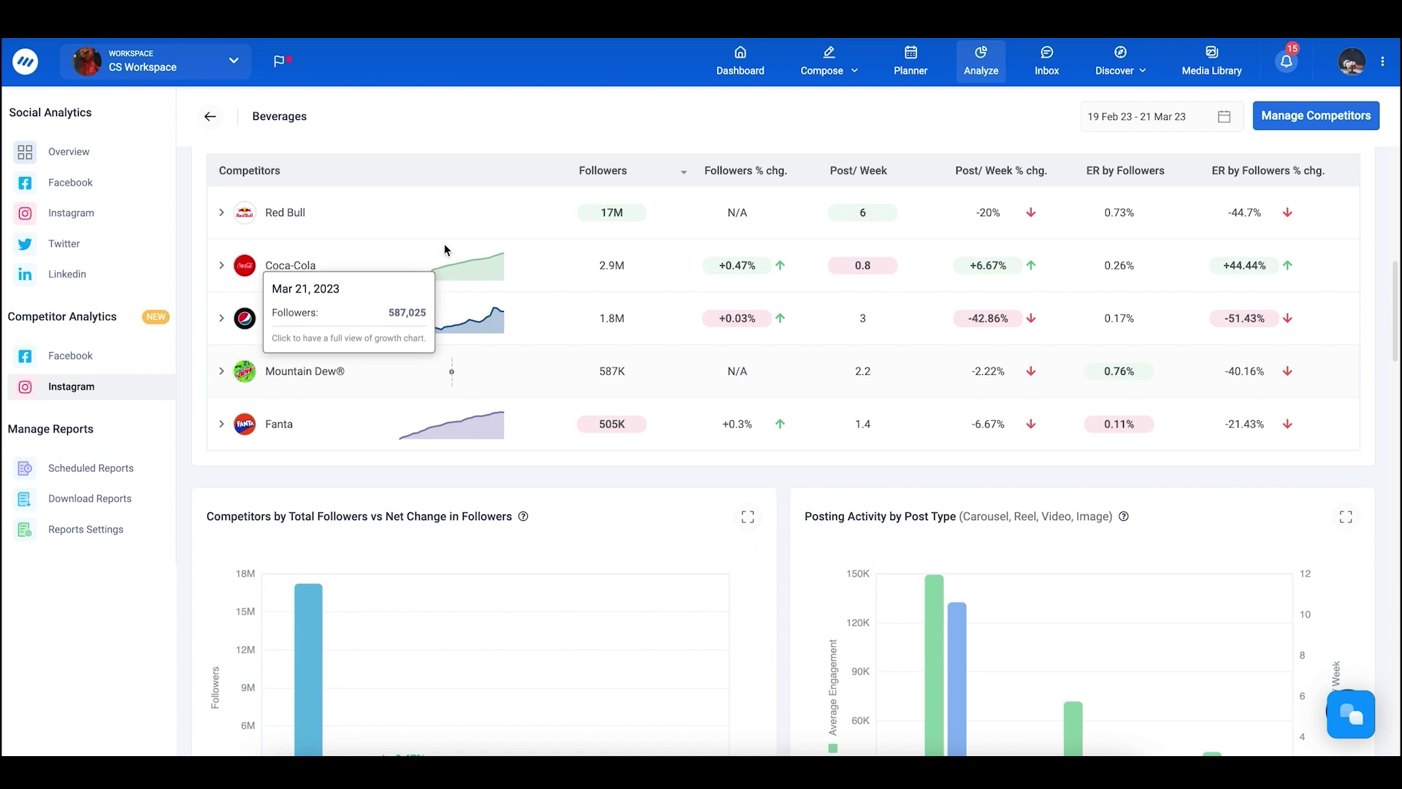
scroll(449, 218, "down", 4)
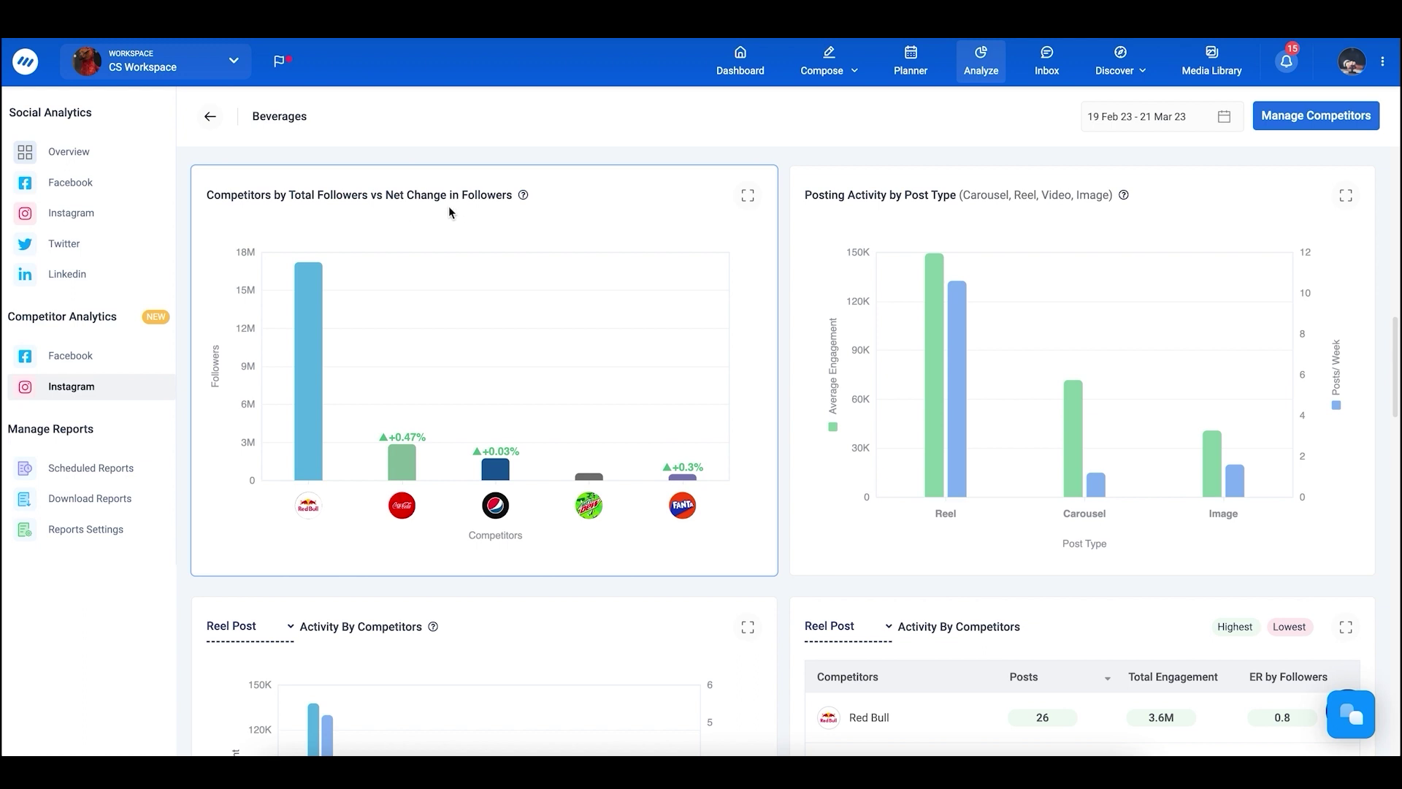
mouse_move(314, 357)
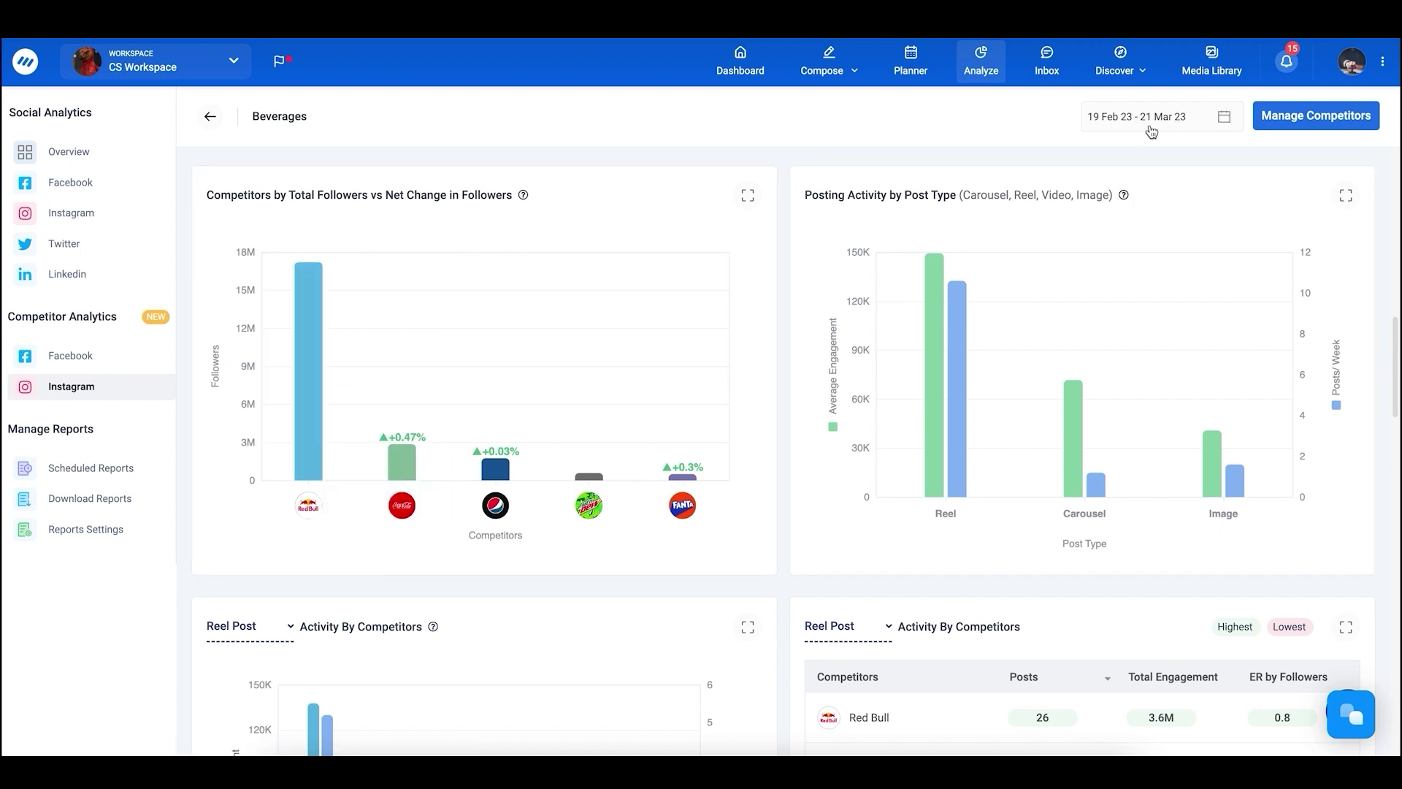
mouse_move(502, 476)
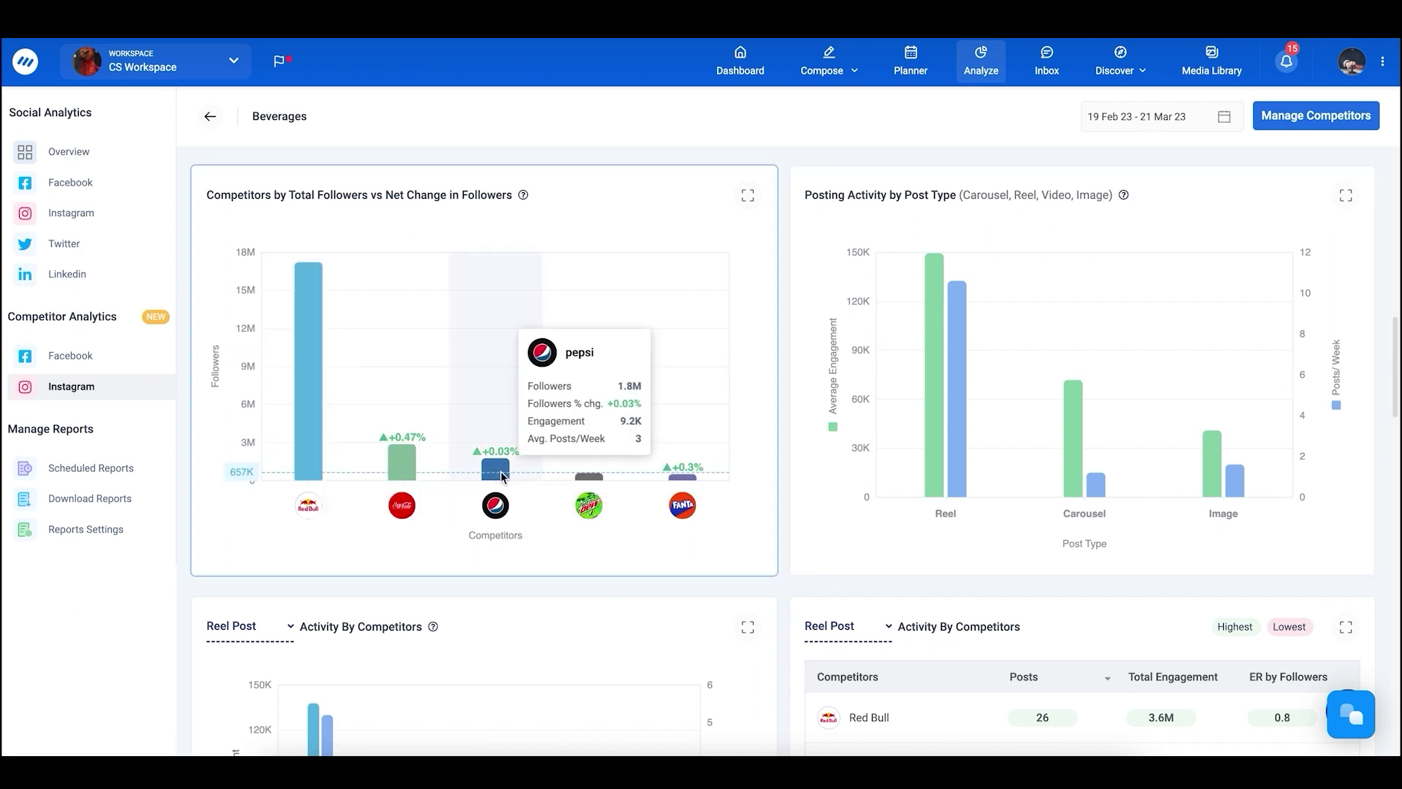
mouse_move(406, 476)
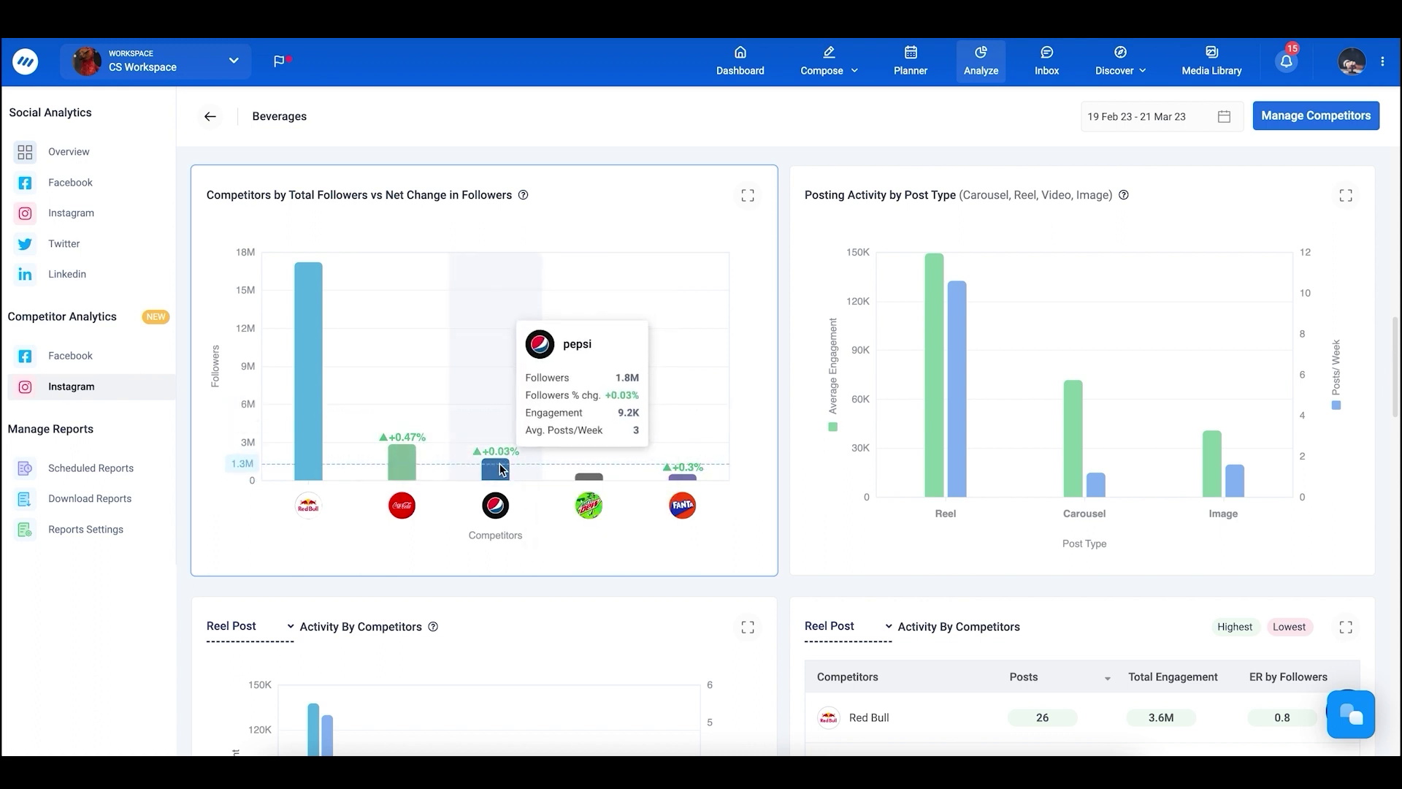
mouse_move(301, 391)
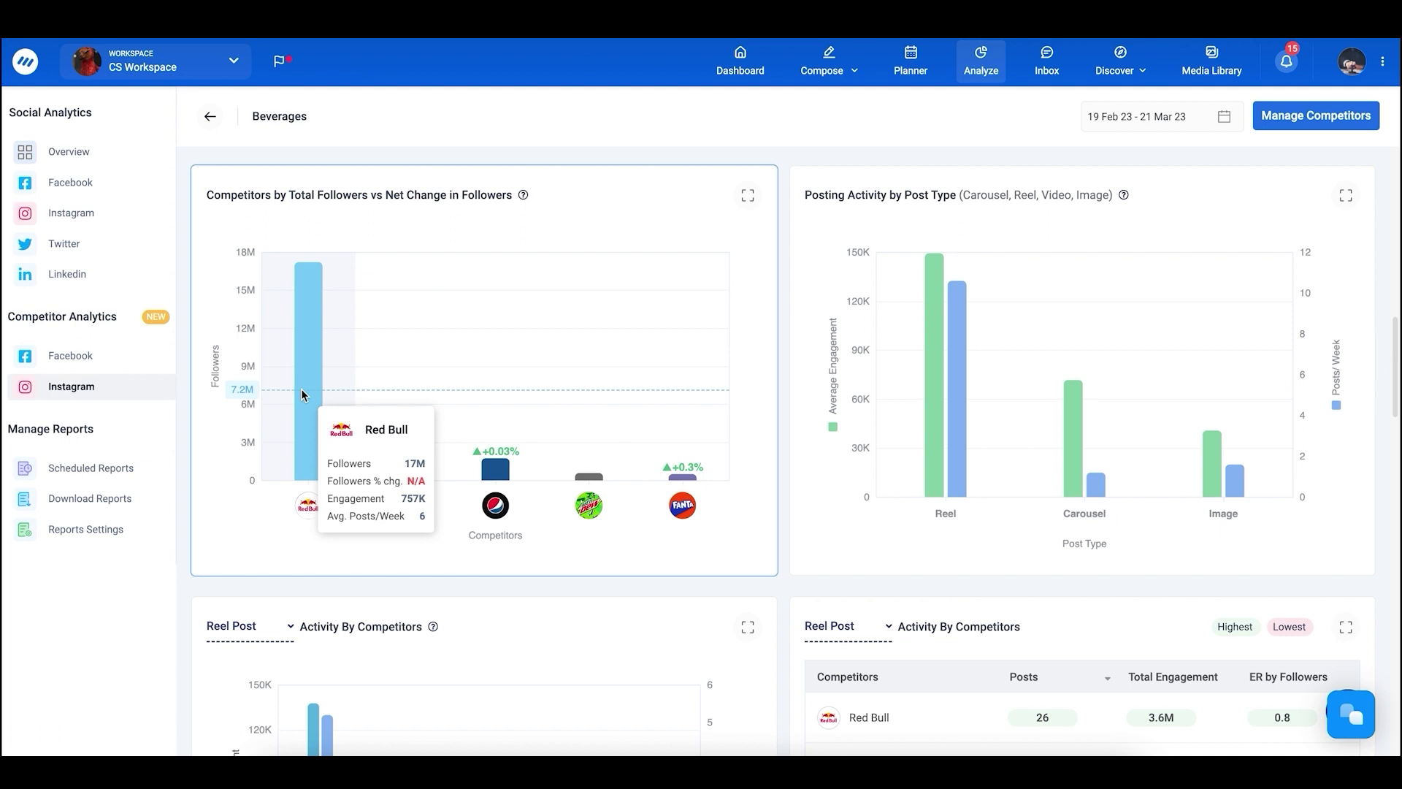
scroll(786, 231, "up", 1)
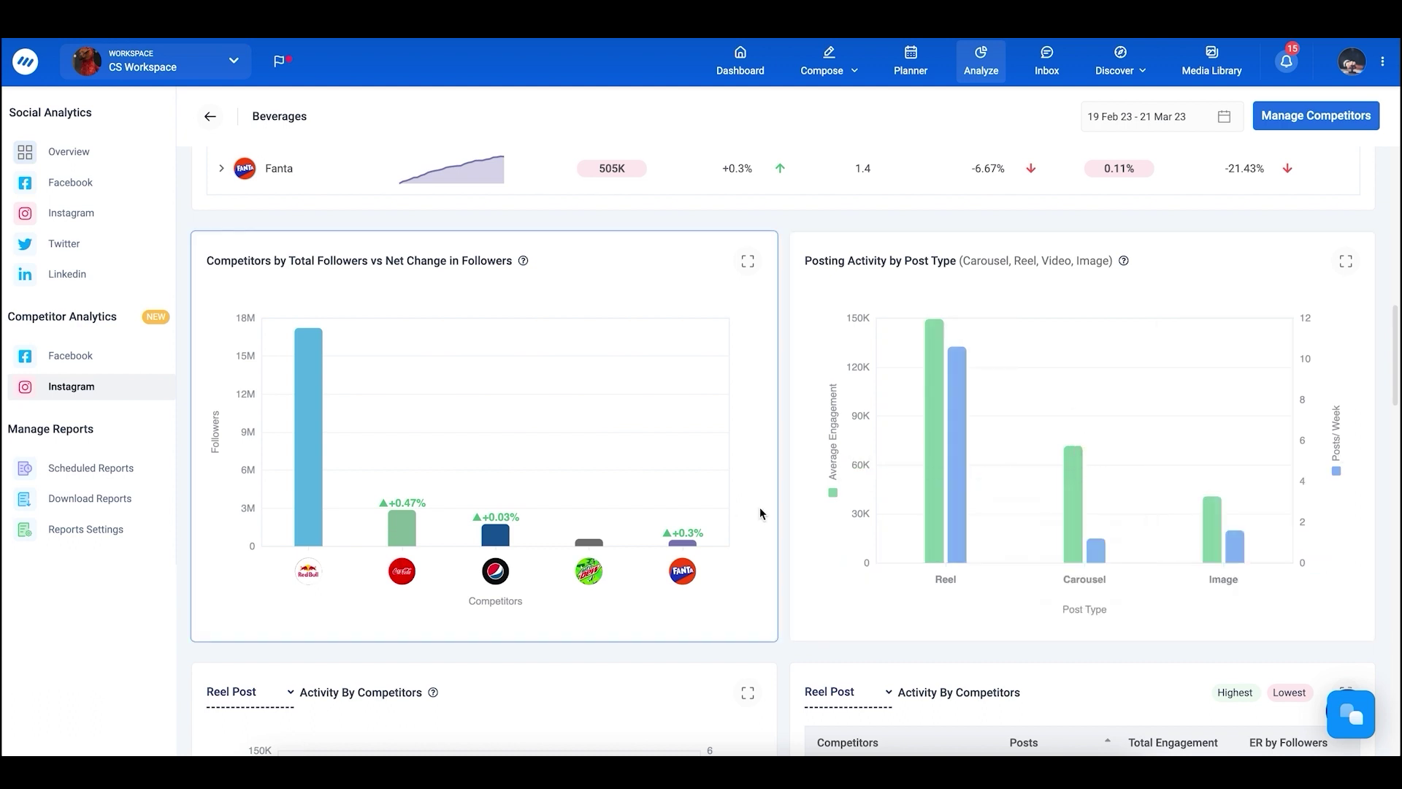
Step: Scroll to Reel Post Activity By Competitors and open its Reel Post type dropdown
scroll(759, 509, "down", 3)
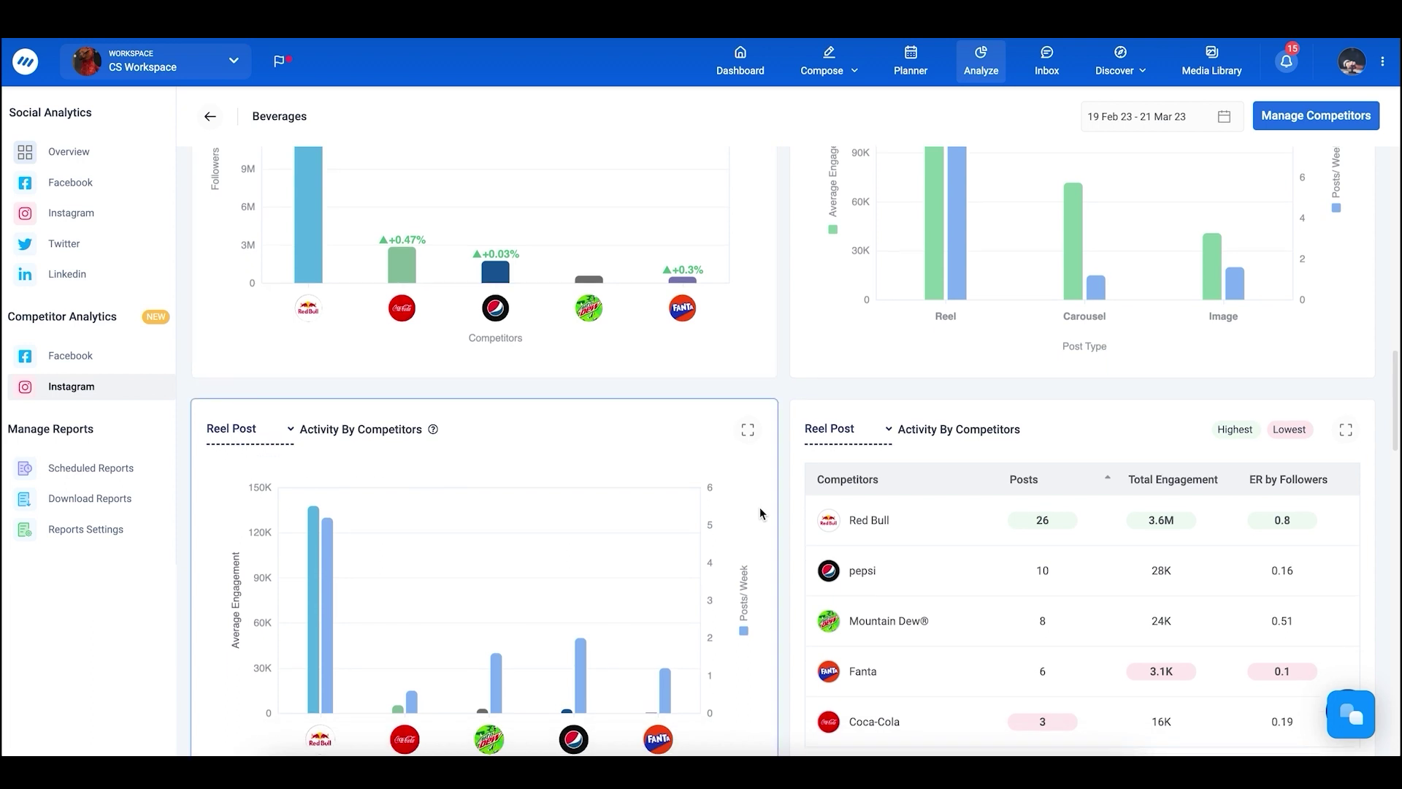
scroll(759, 507, "down", 2)
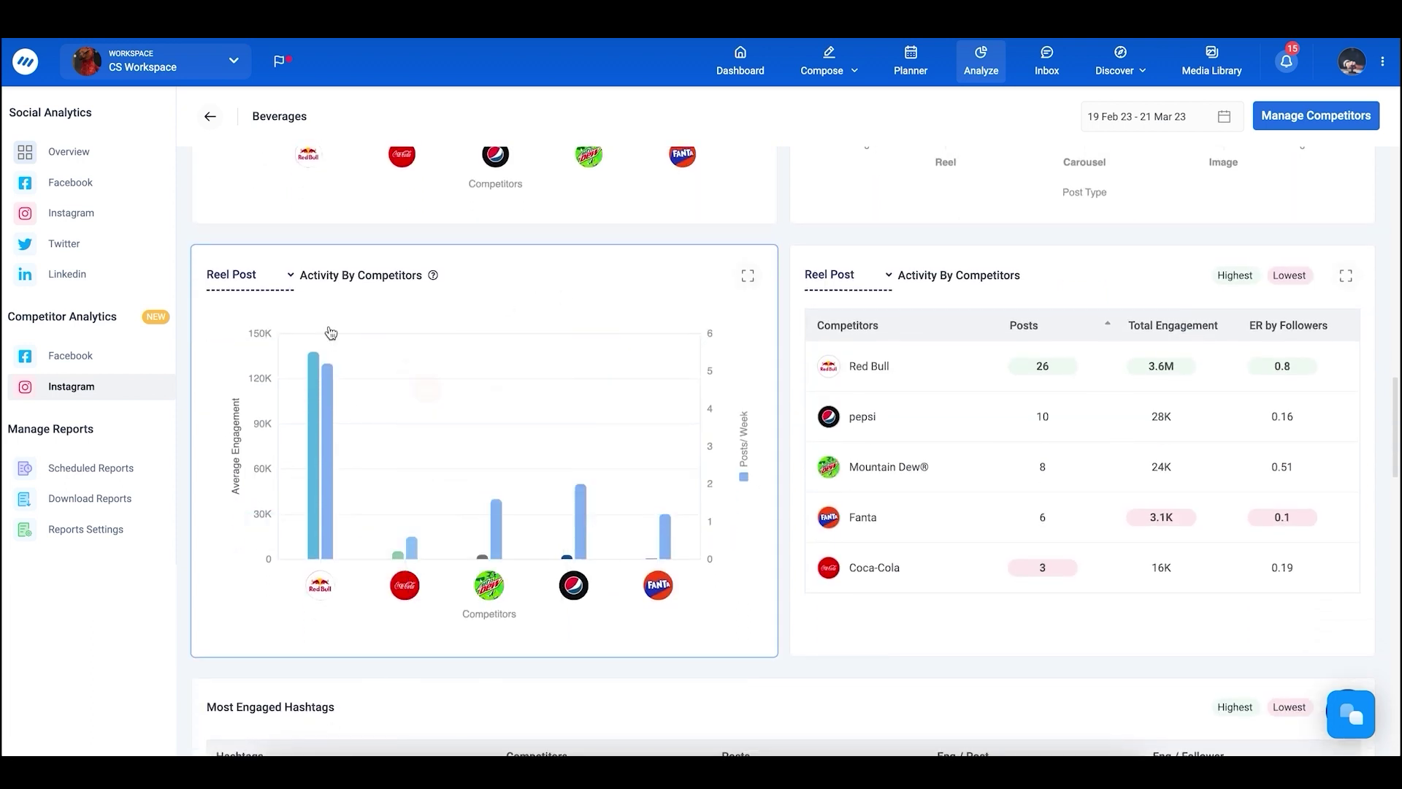
mouse_move(486, 349)
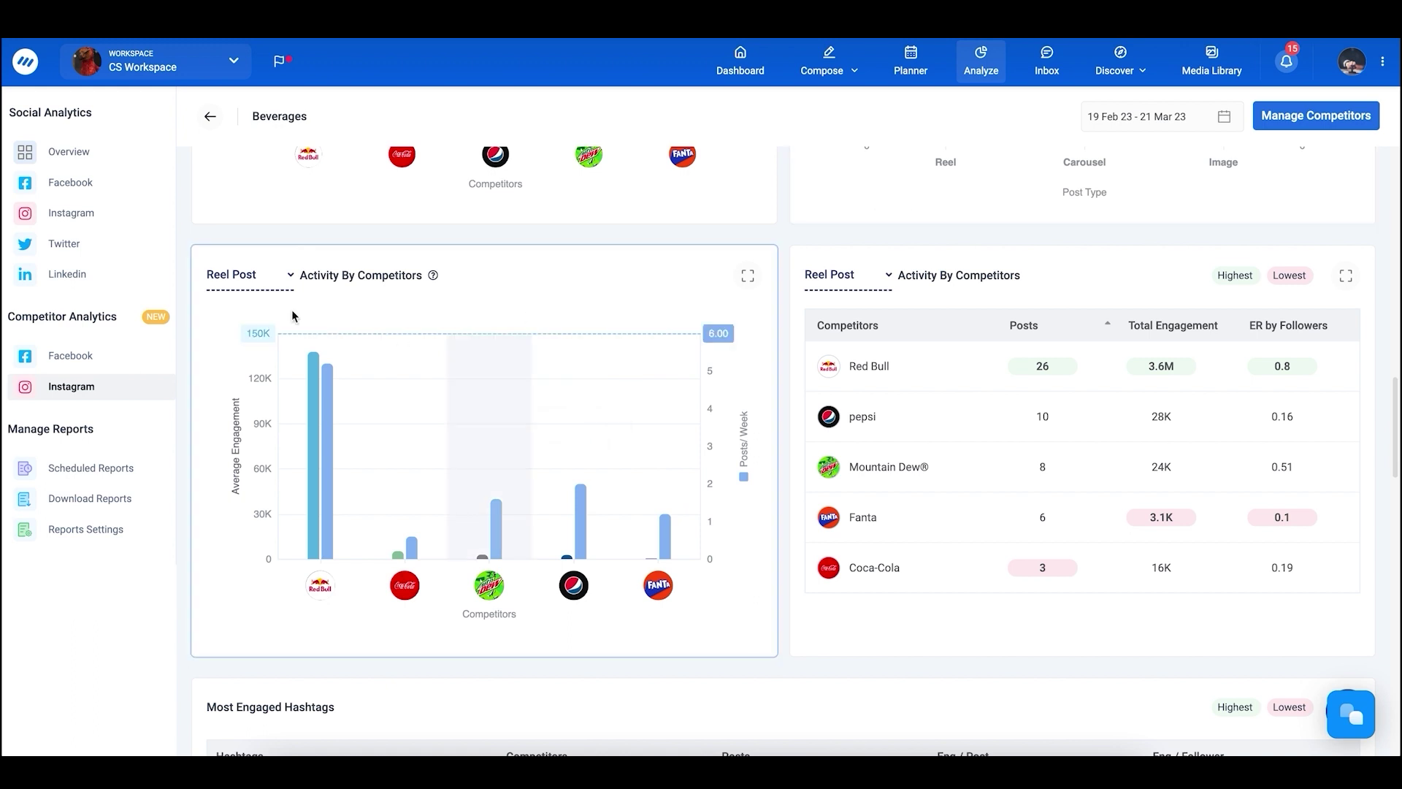
left_click(272, 288)
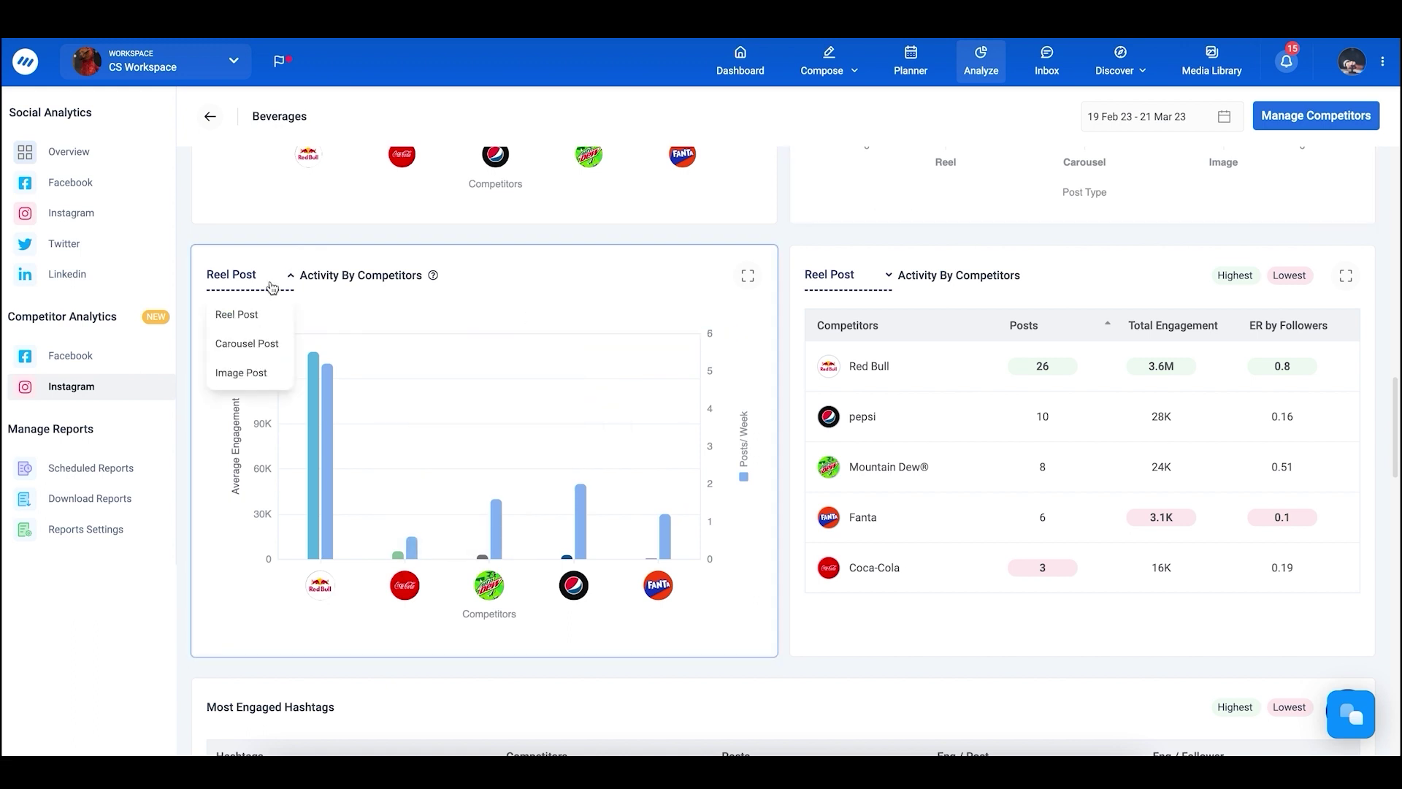
Step: Switch the activity comparison to Carousel Post and sort competitors by most posts first
left_click(259, 357)
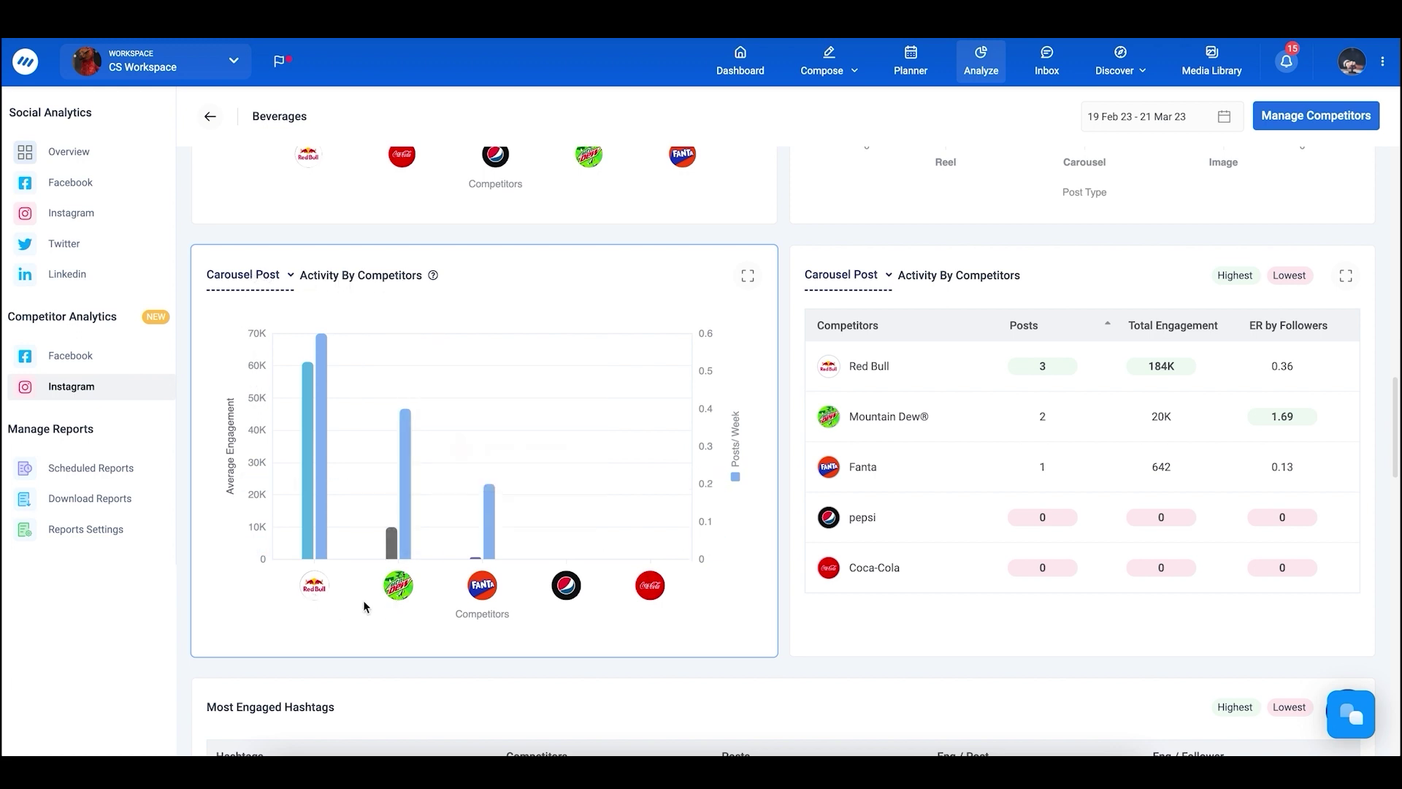
mouse_move(316, 435)
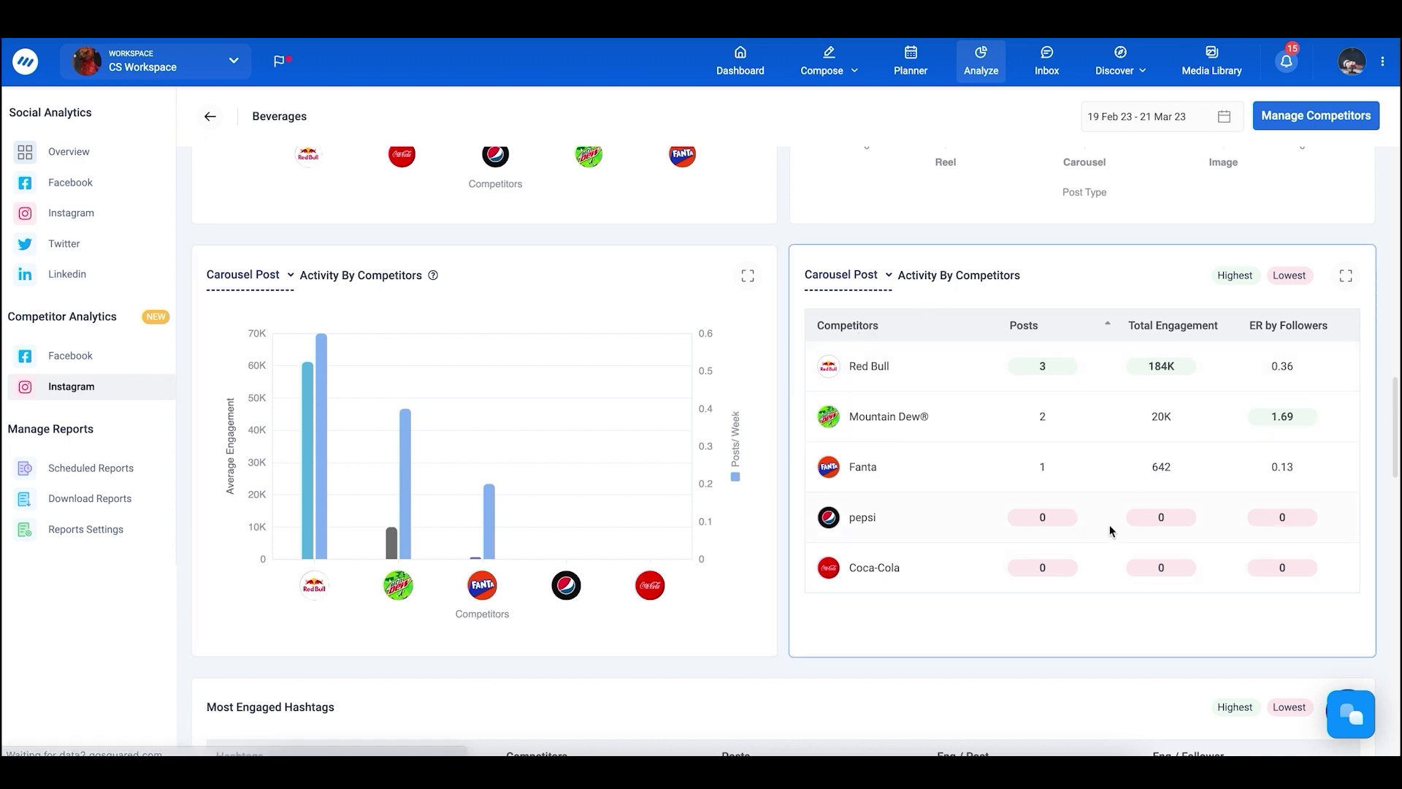
mouse_move(463, 436)
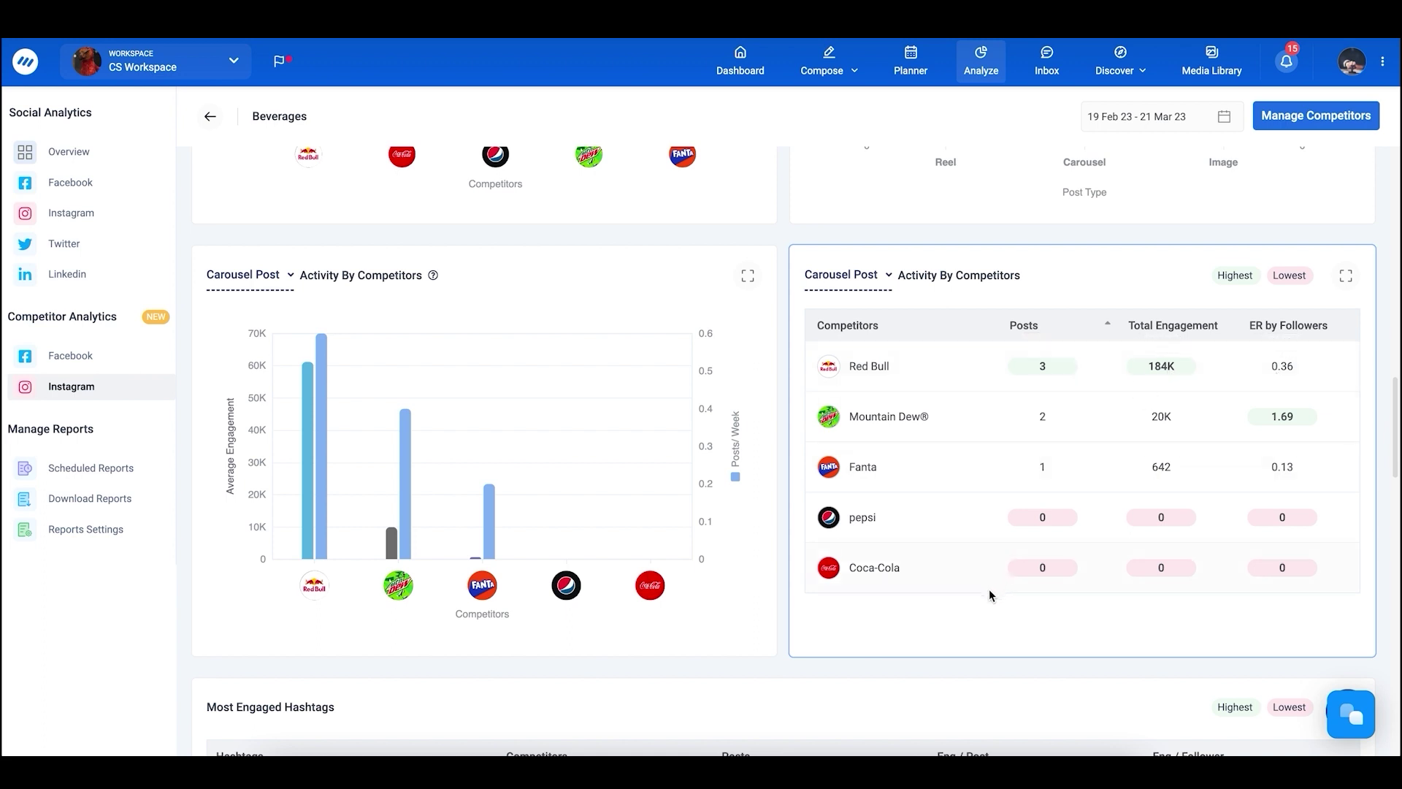
left_click(1106, 329)
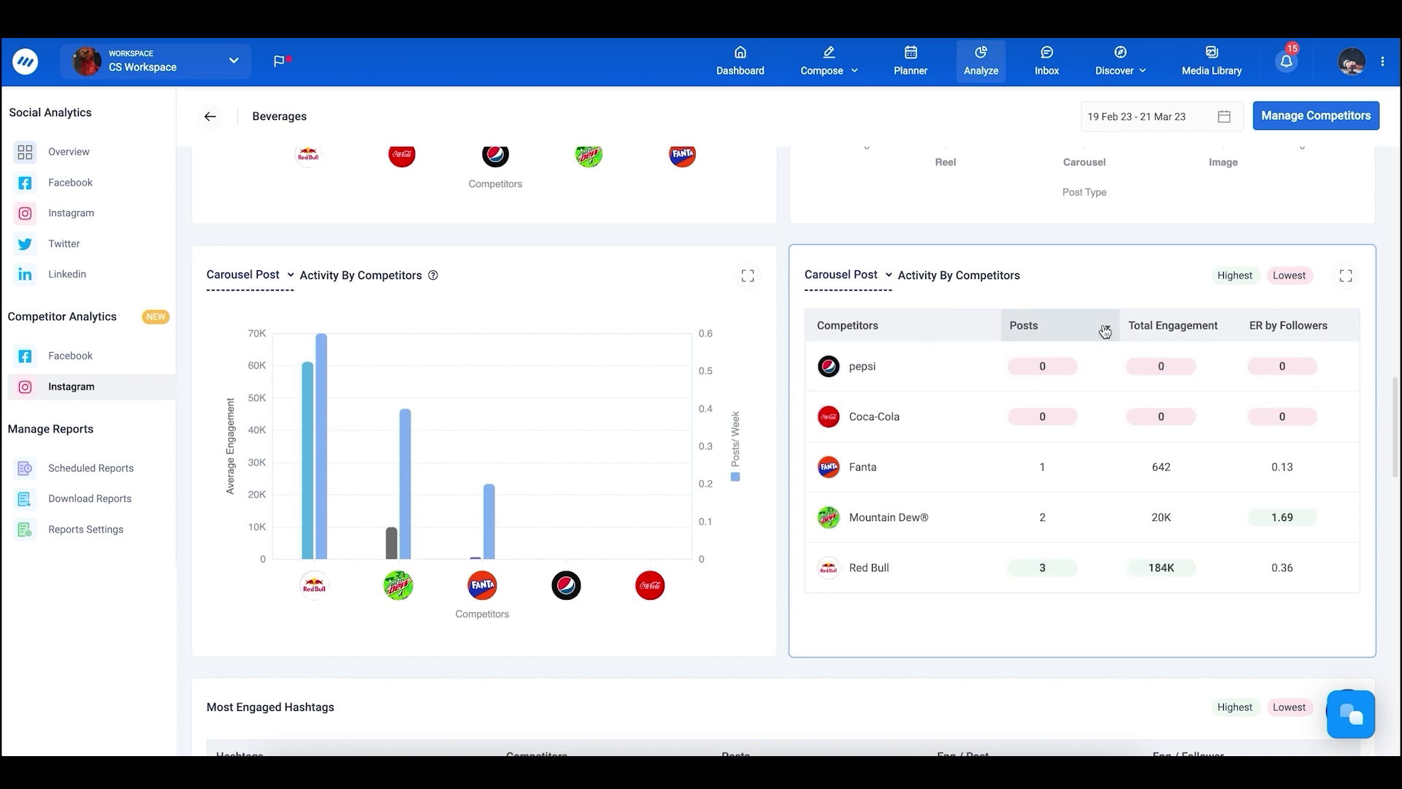
left_click(1105, 329)
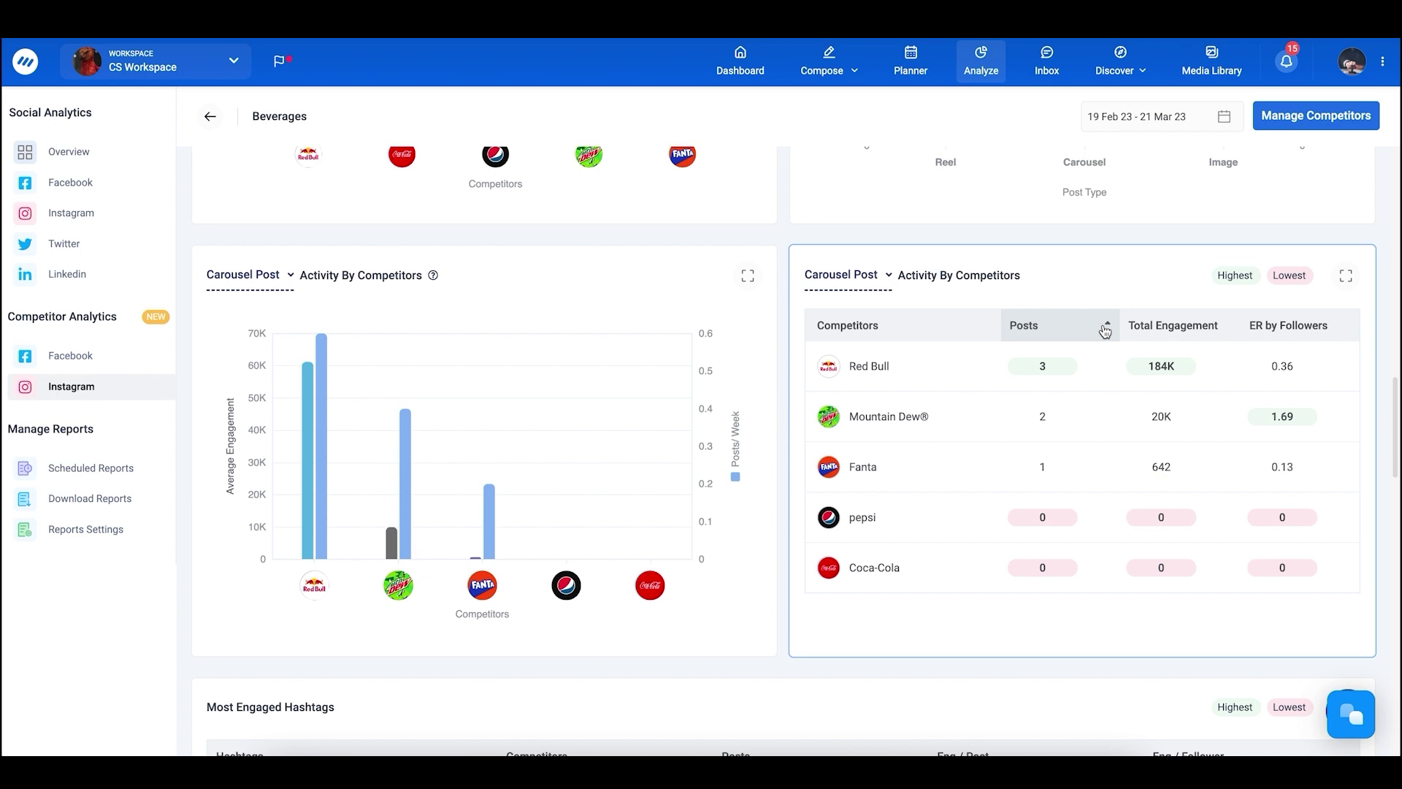
scroll(1105, 330, "down", 5)
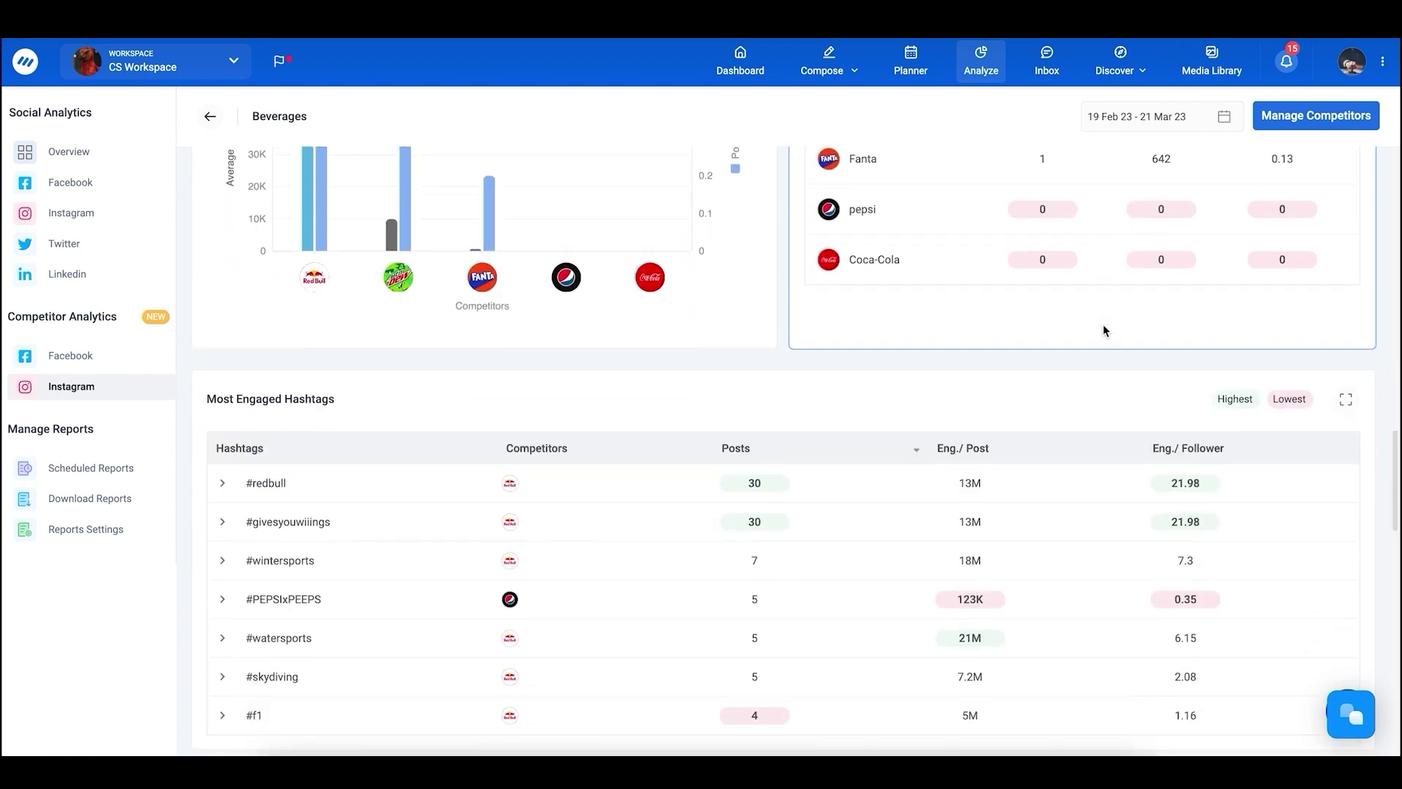
Step: Scroll to Most Engaged Hashtags and expand the #redbull row to see its competitor
scroll(1103, 326, "down", 1)
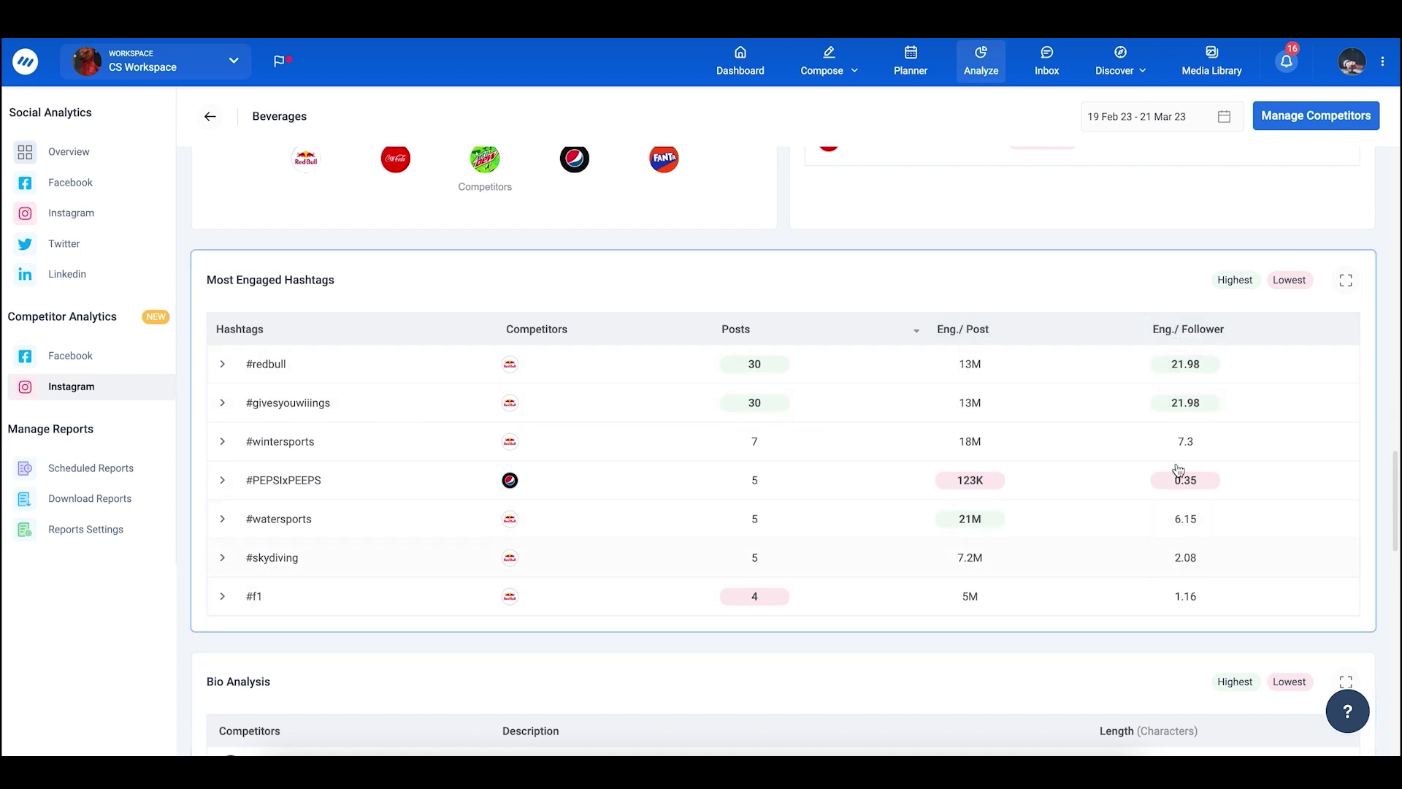
left_click(223, 368)
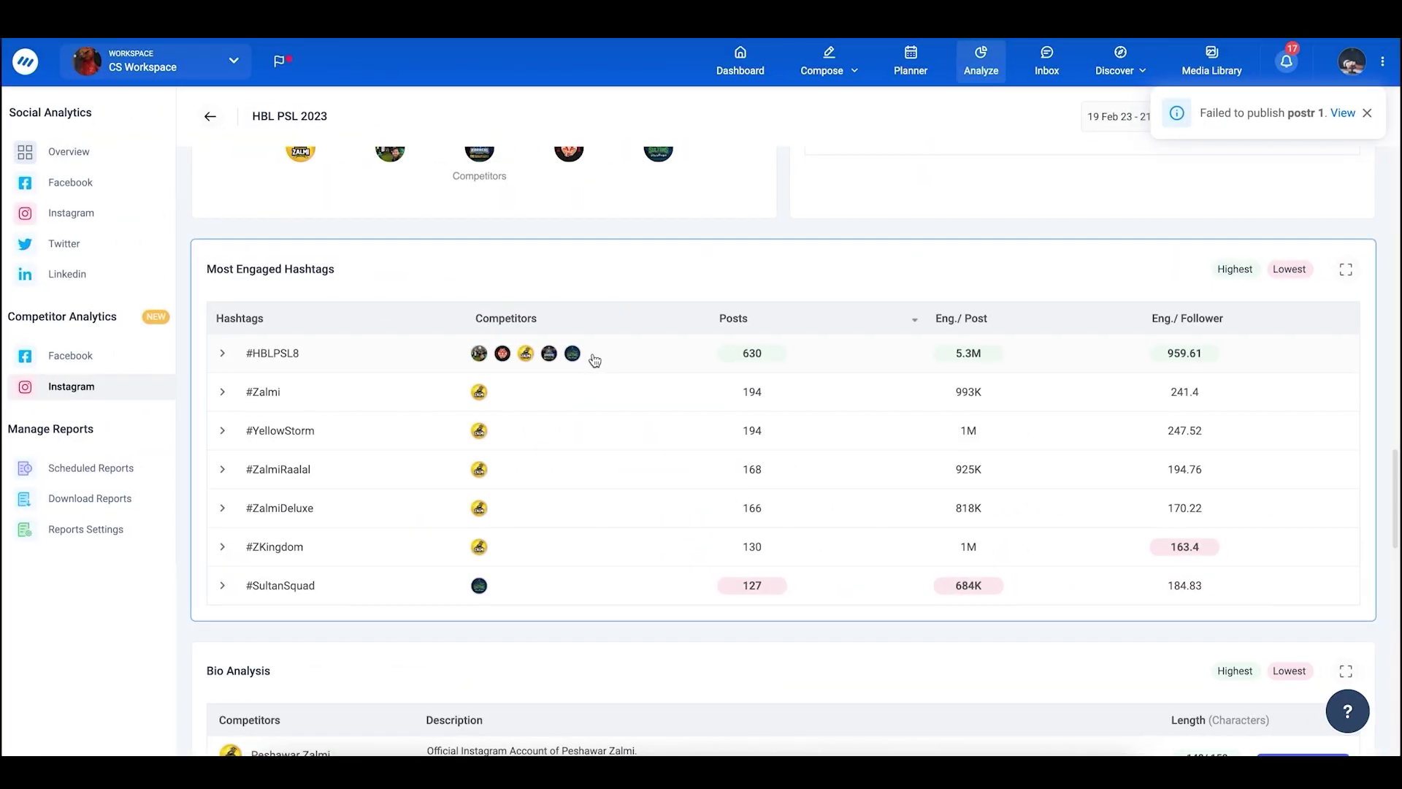
Step: Expand the #HBLPSL8 row to show every competitor that used the hashtag
left_click(595, 359)
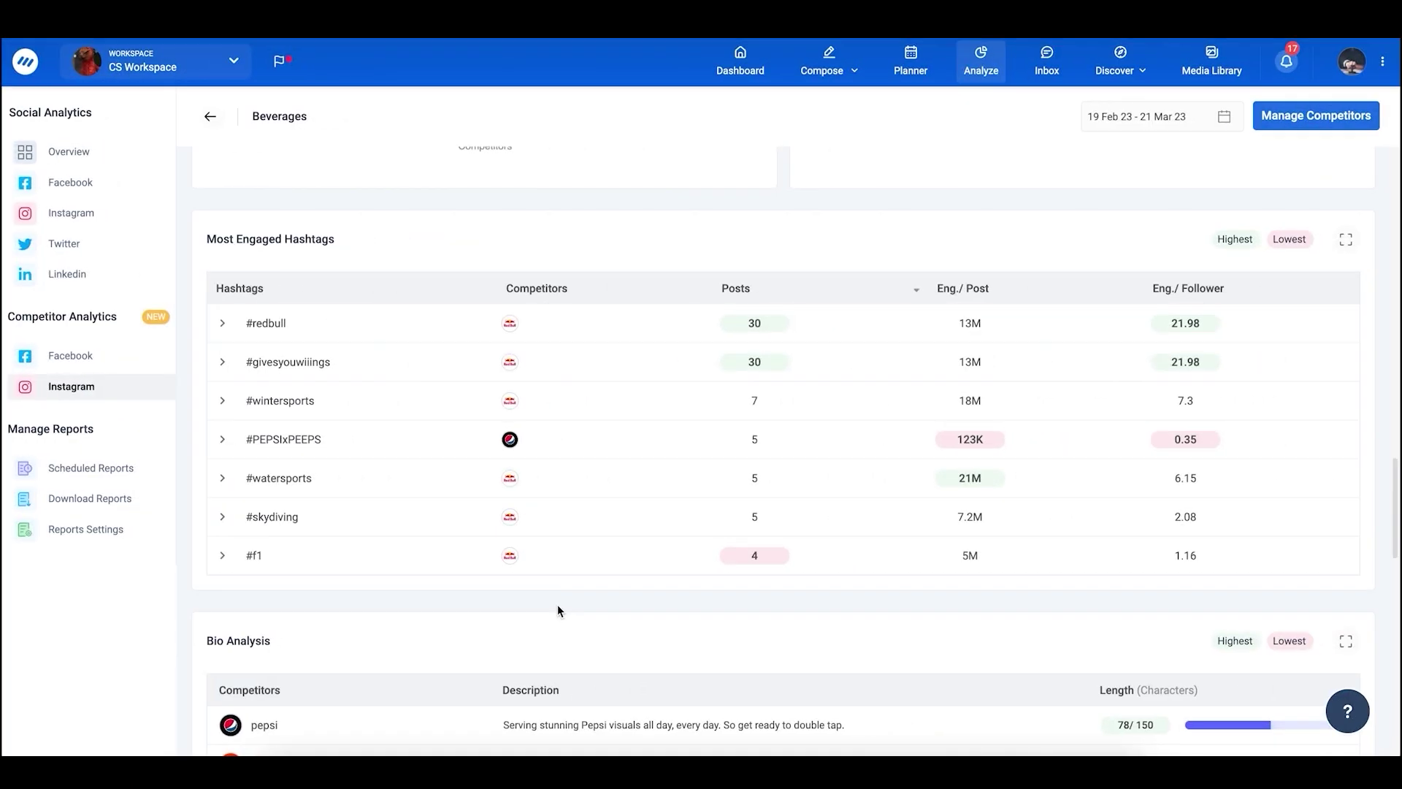
Step: Scroll down to Bio Analysis comparing each competitor's bio text and character length
scroll(558, 611, "down", 5)
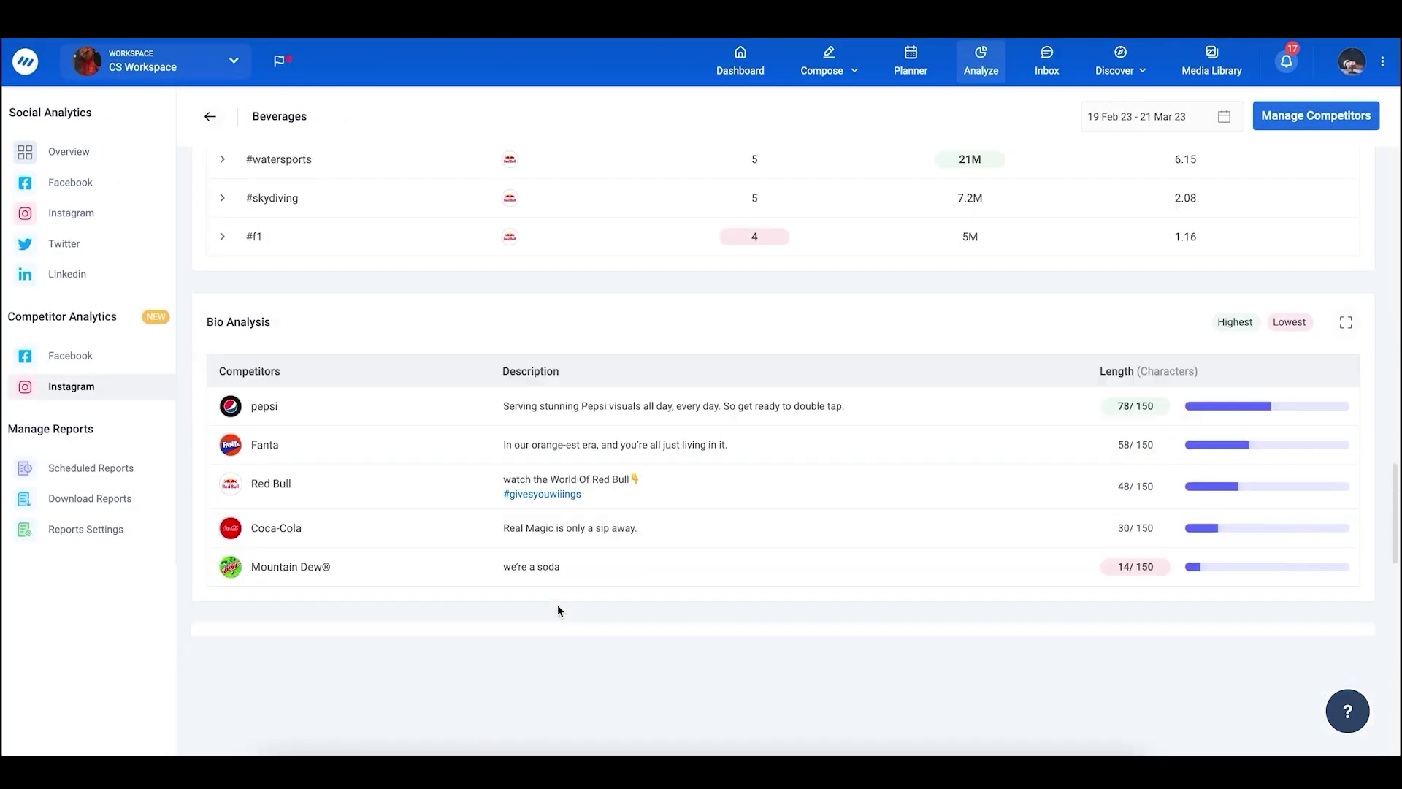
scroll(557, 611, "down", 1)
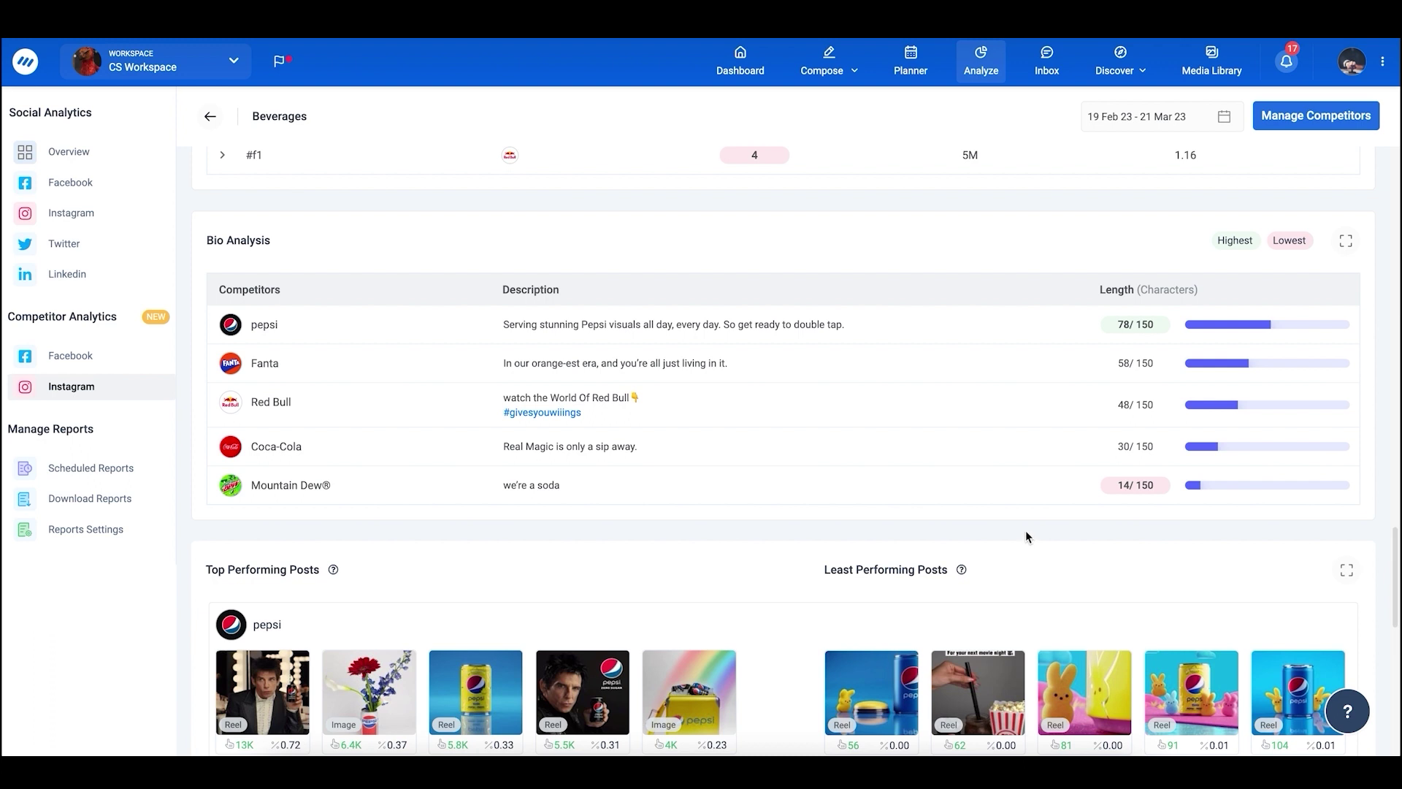
Step: Scroll to Top and Least Performing Posts and inspect post card metrics, like pepsi's 13K reel
scroll(1025, 532, "down", 4)
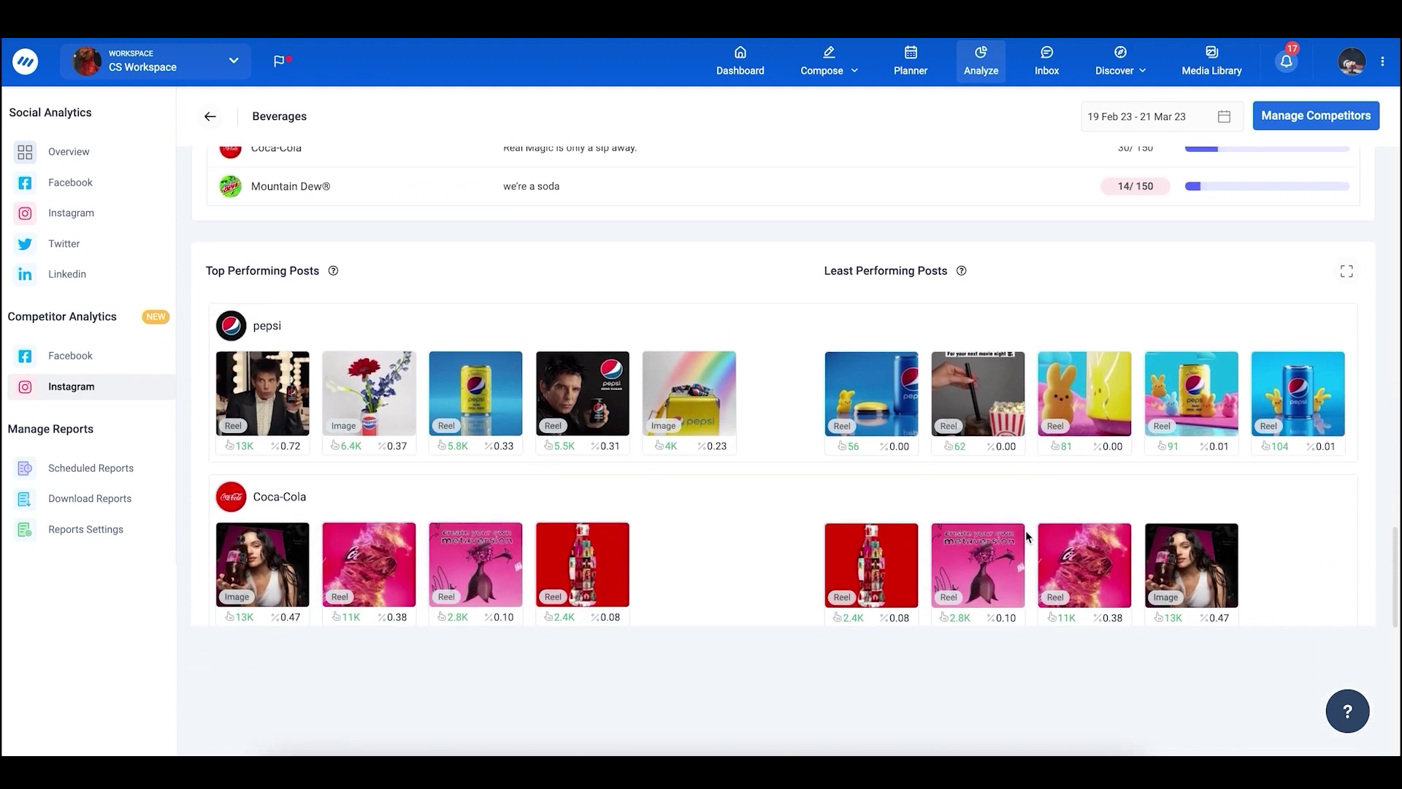
scroll(1025, 537, "down", 1)
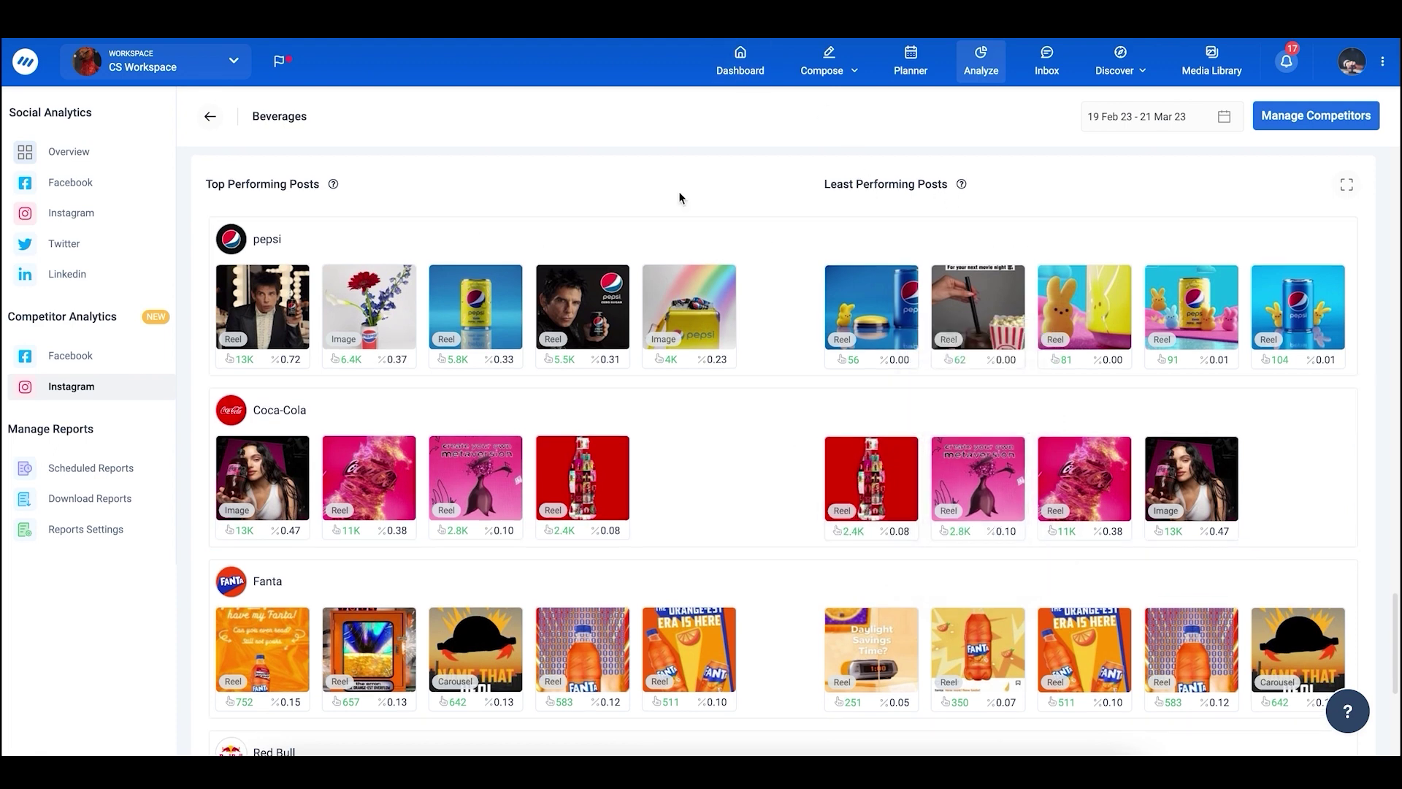
mouse_move(371, 323)
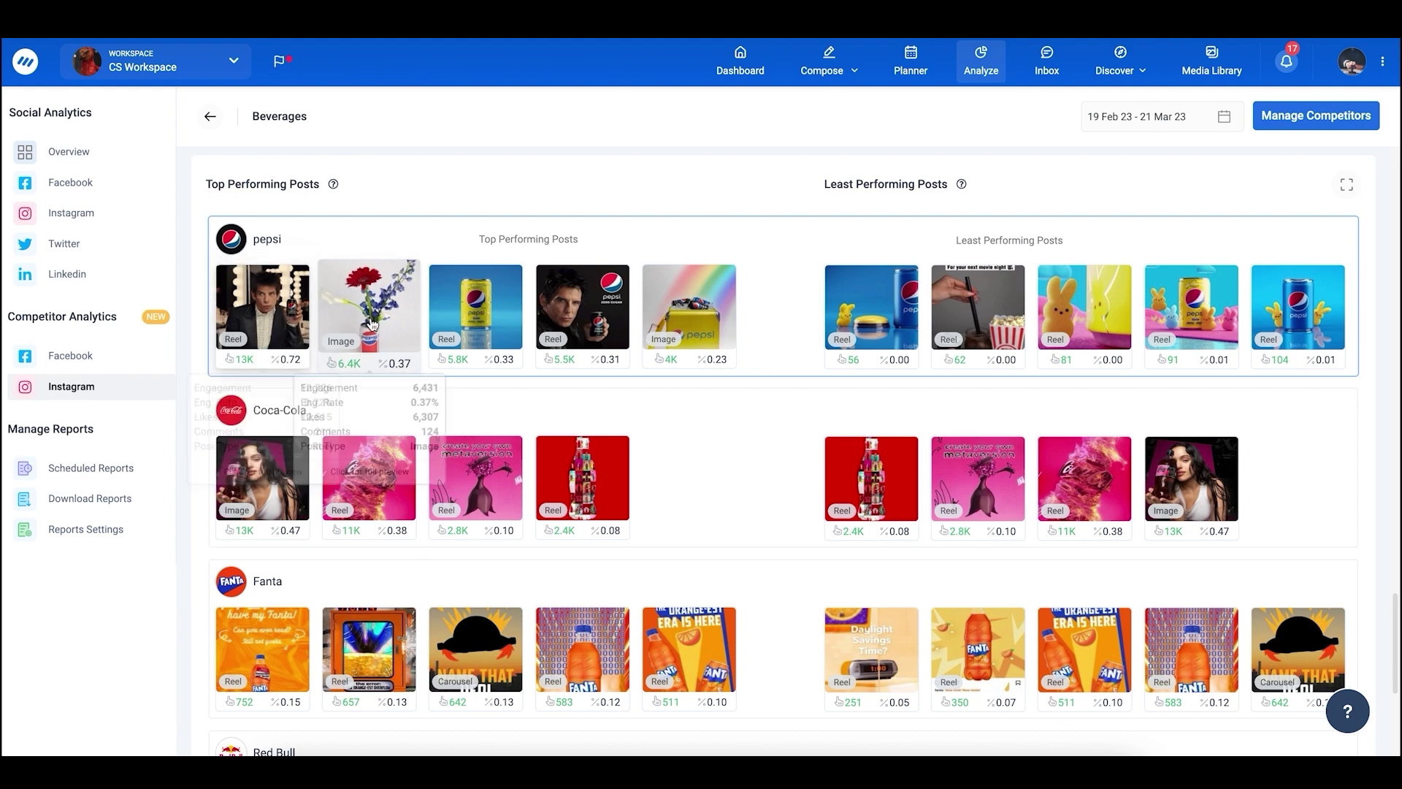
mouse_move(584, 314)
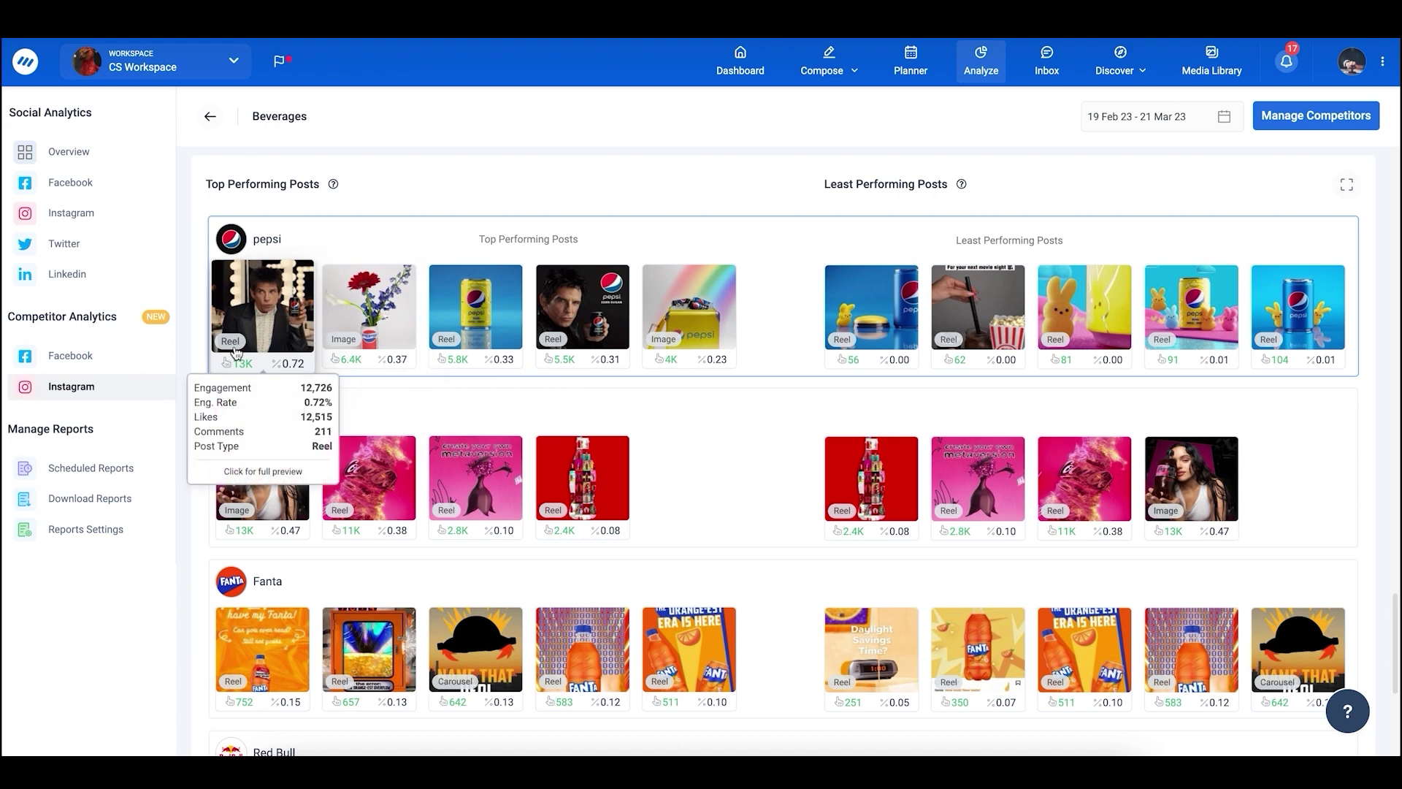
Step: Preview pepsi's least-performing reel, 'Hopping into spring like…', and view it on Instagram
left_click(860, 365)
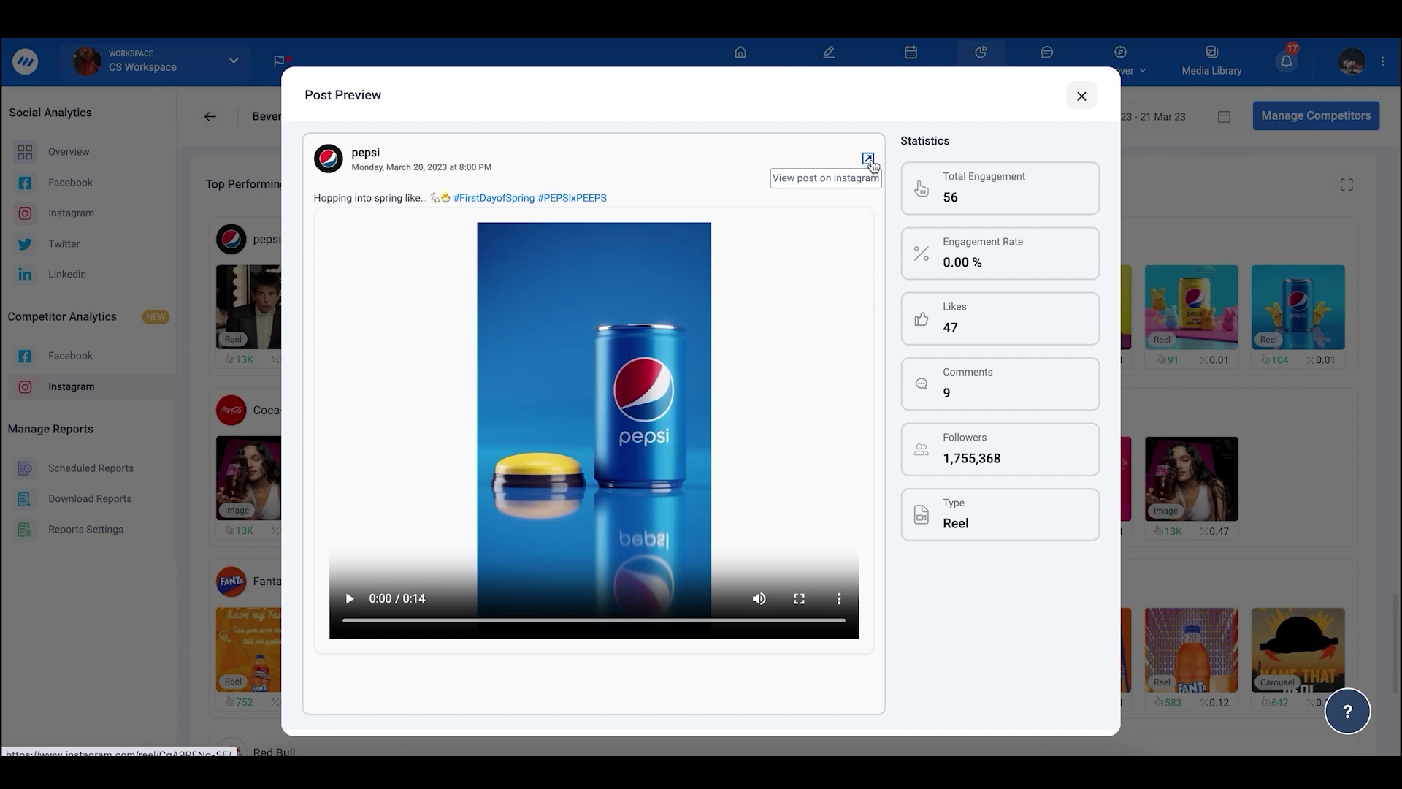
left_click(869, 167)
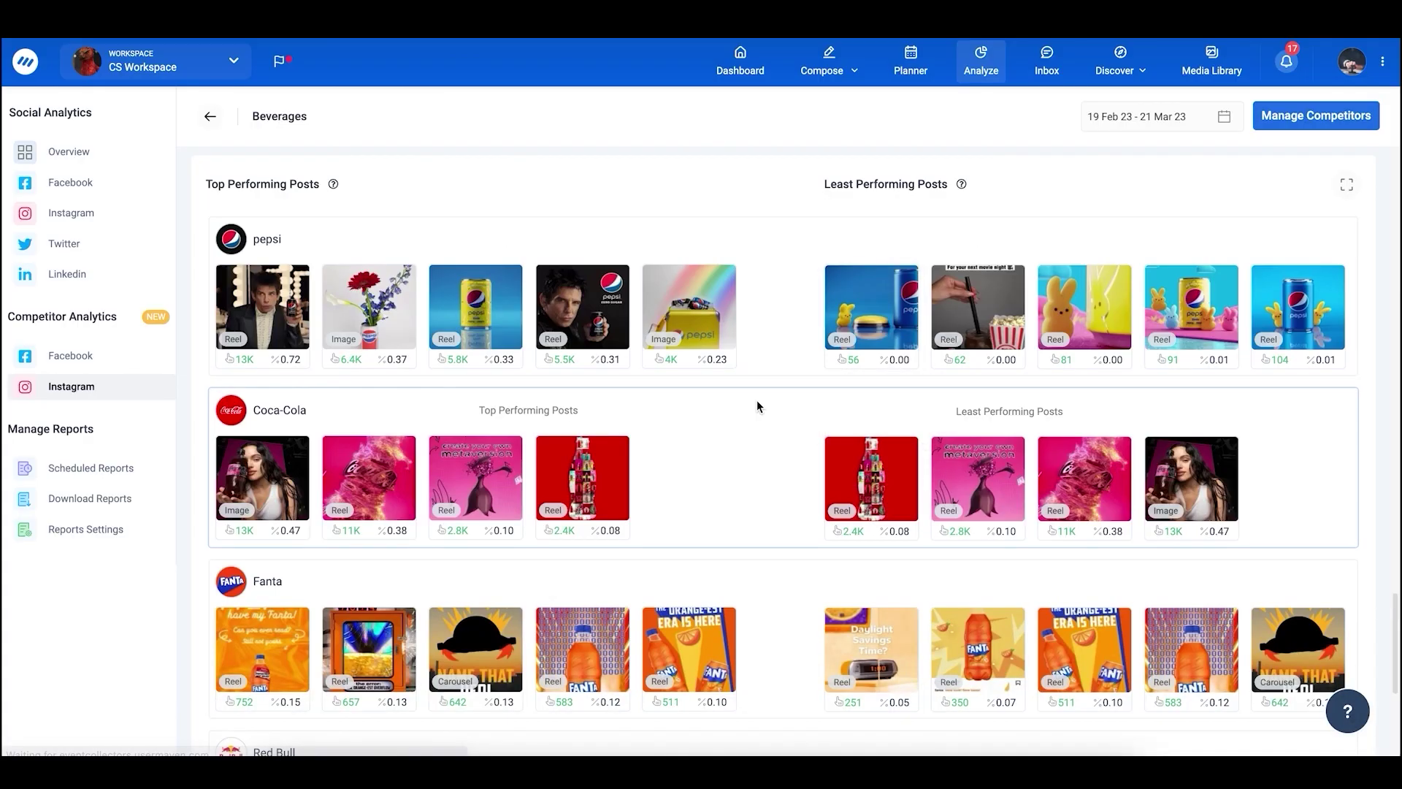
Step: Scroll through the pepsi spring reel's caption and comments on Instagram
scroll(758, 406, "down", 3)
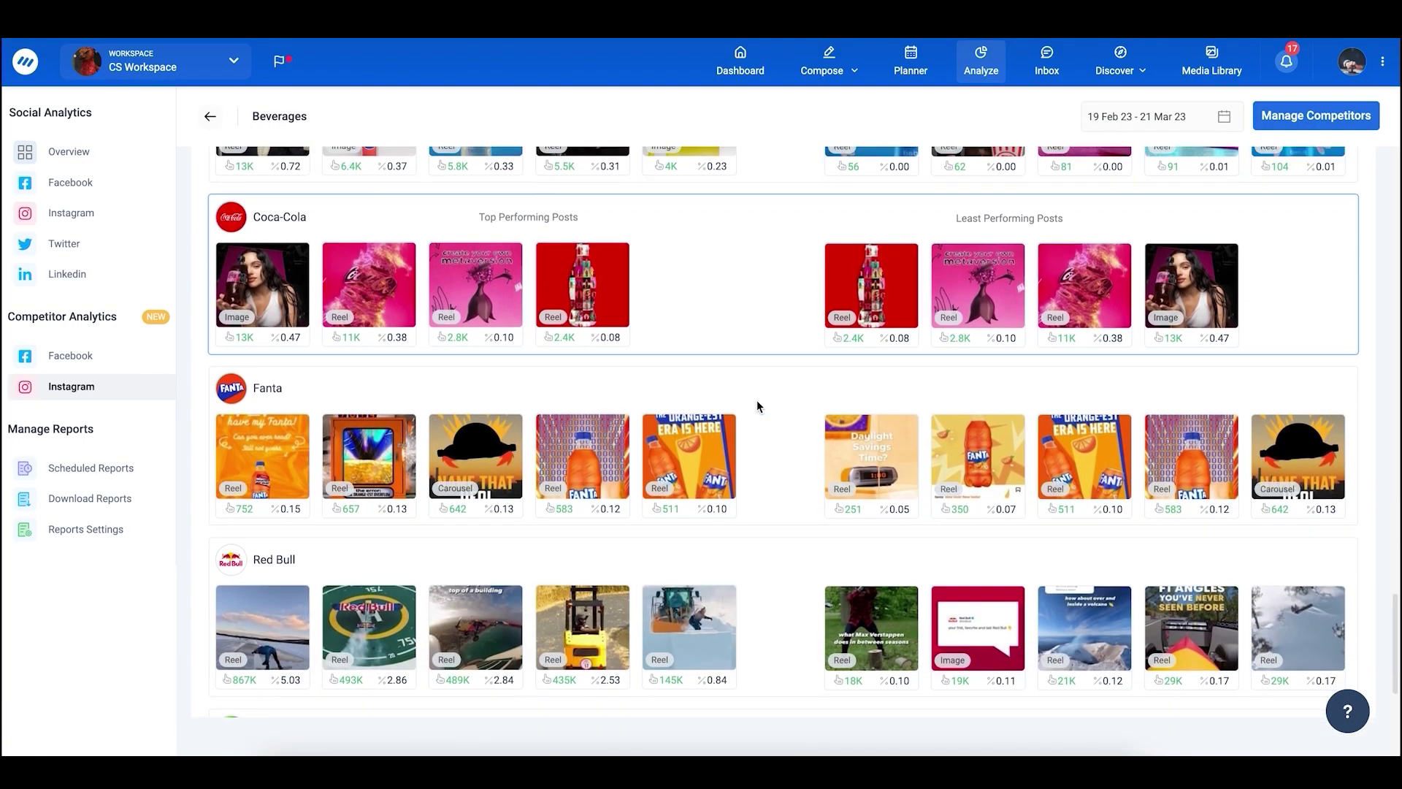
Step: Scroll the Beverages report back up to the follower and post-type charts
scroll(758, 406, "down", 2)
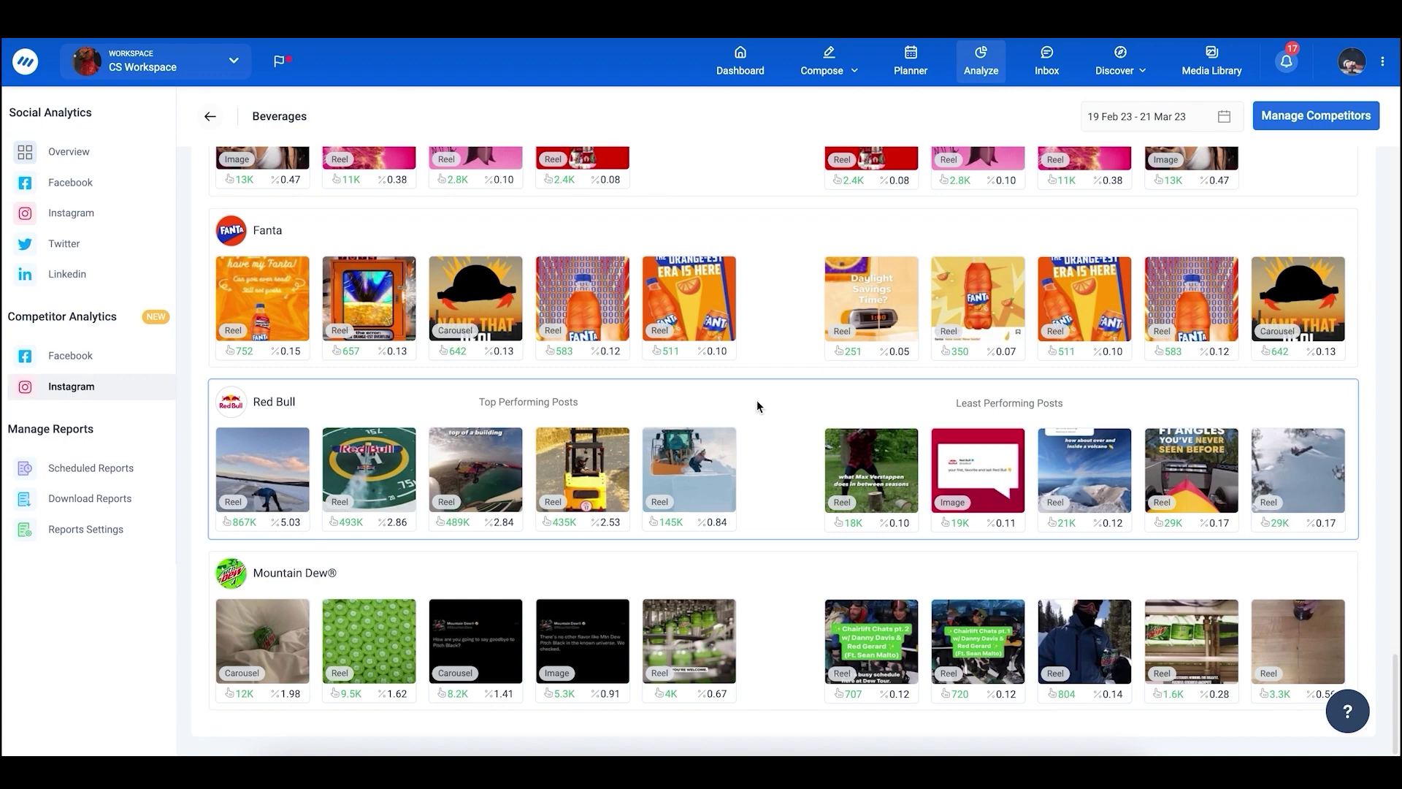
scroll(757, 403, "up", 10)
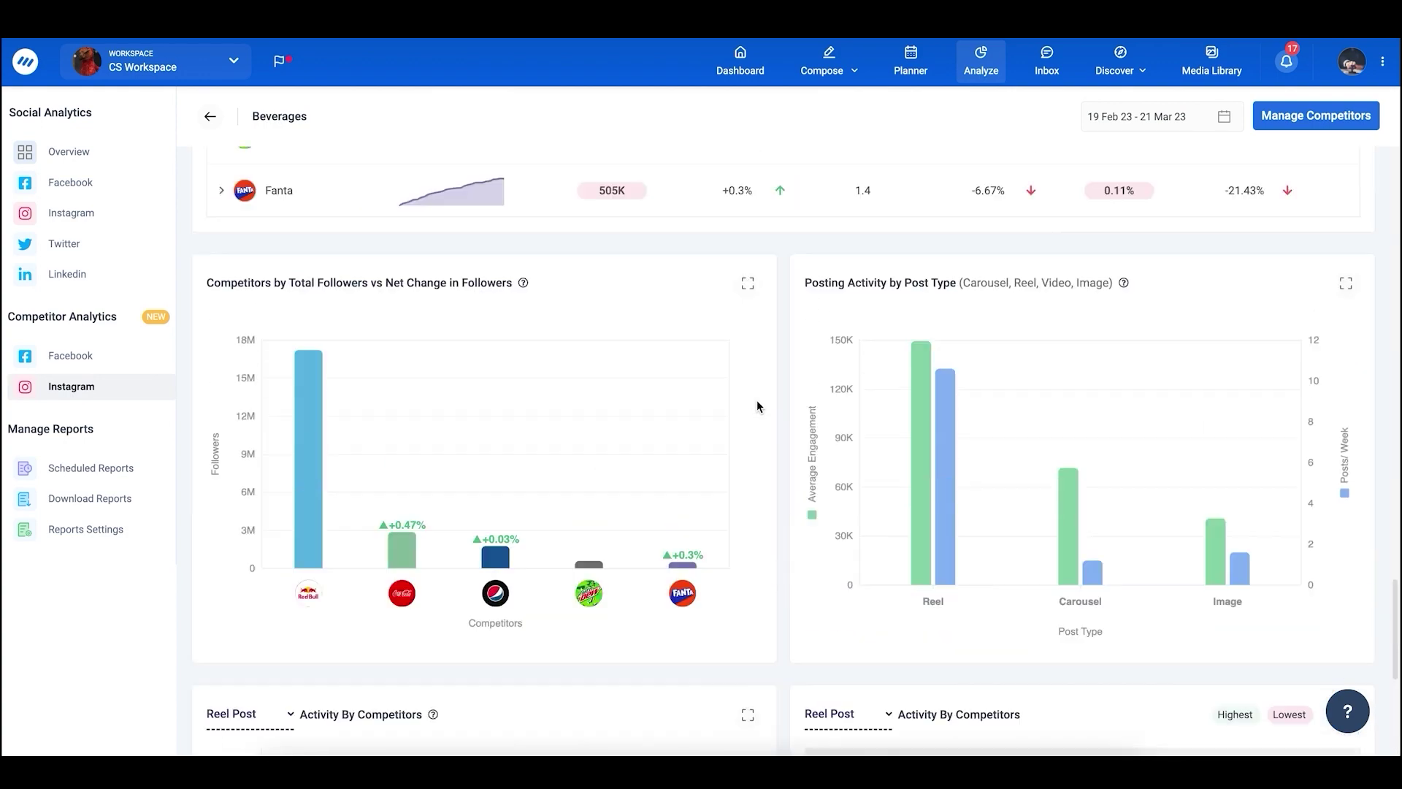
scroll(757, 404, "up", 12)
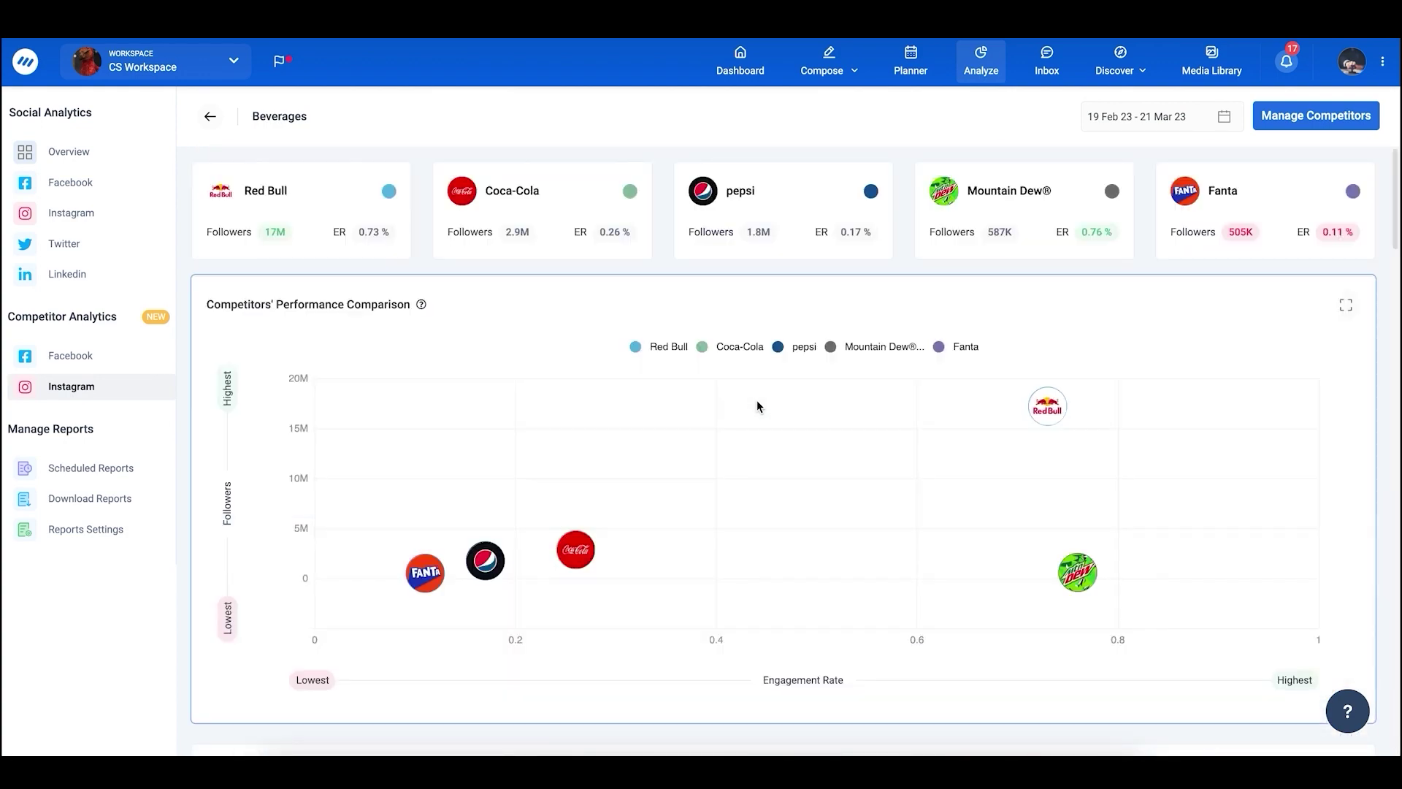